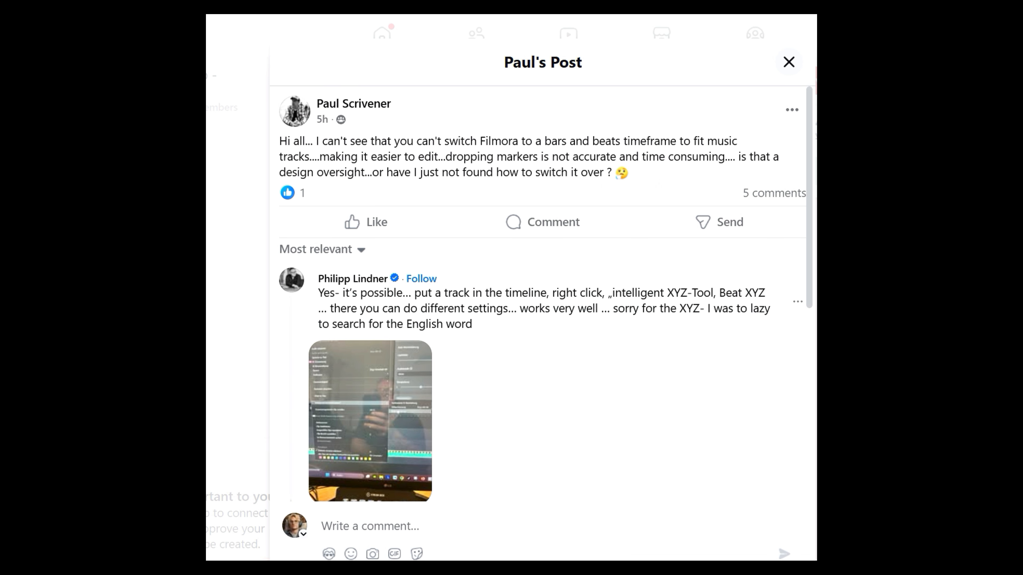
Examine the photo attached to the first comment for the Filmora setting it shows
{"action": "left_click", "coordinate": [387, 435]}
{"action": "key", "text": "Escape"}
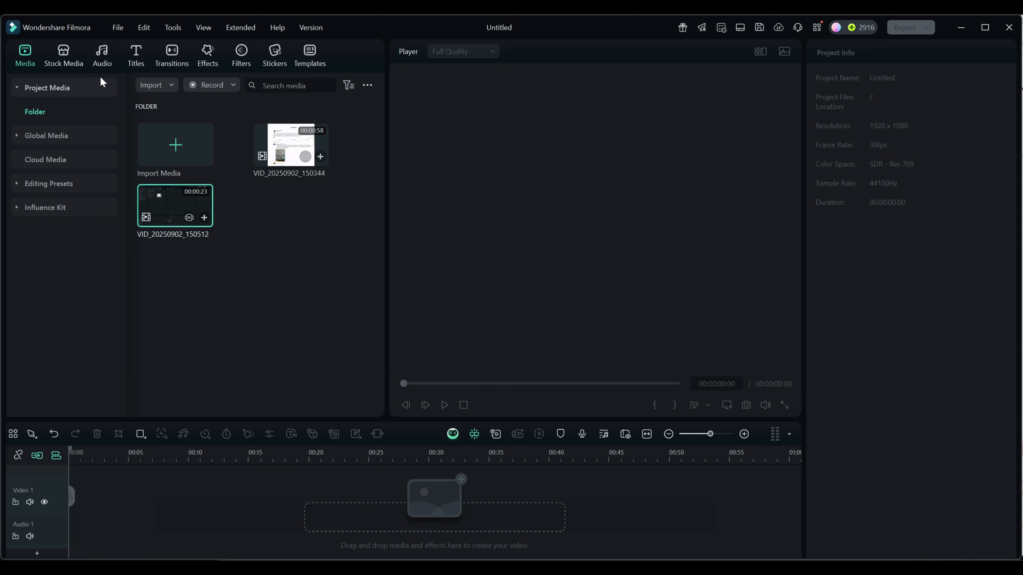
Add the downloaded song Teardrop Sky to the start of the Audio 1 track
{"action": "left_click", "coordinate": [103, 56]}
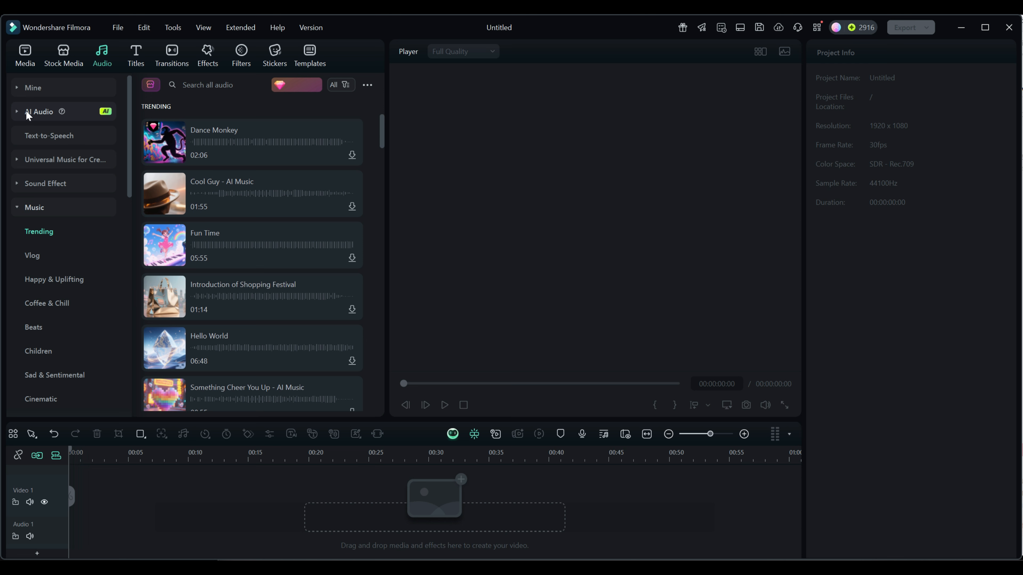
{"action": "left_click", "coordinate": [18, 90]}
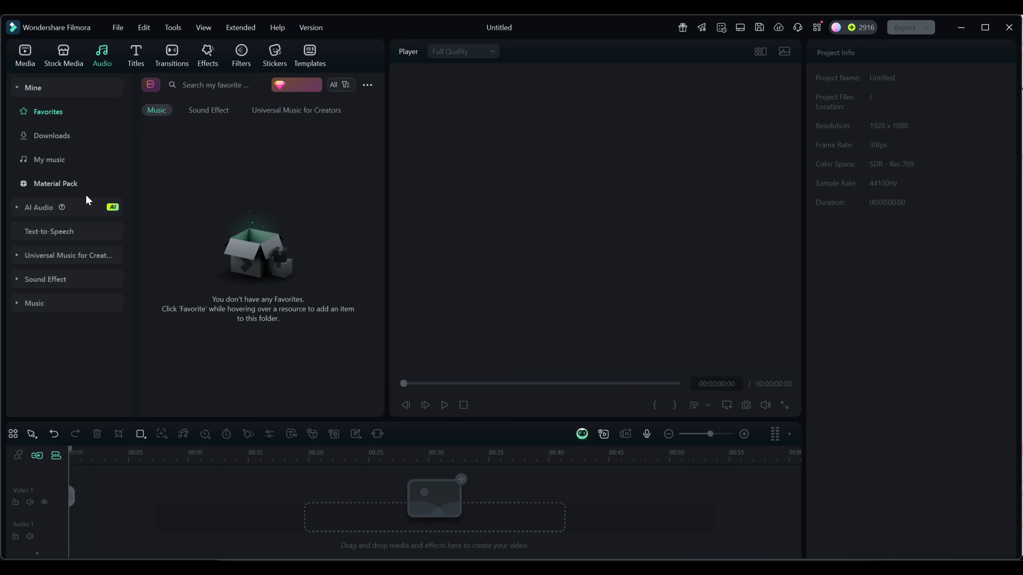
{"action": "left_click", "coordinate": [51, 136]}
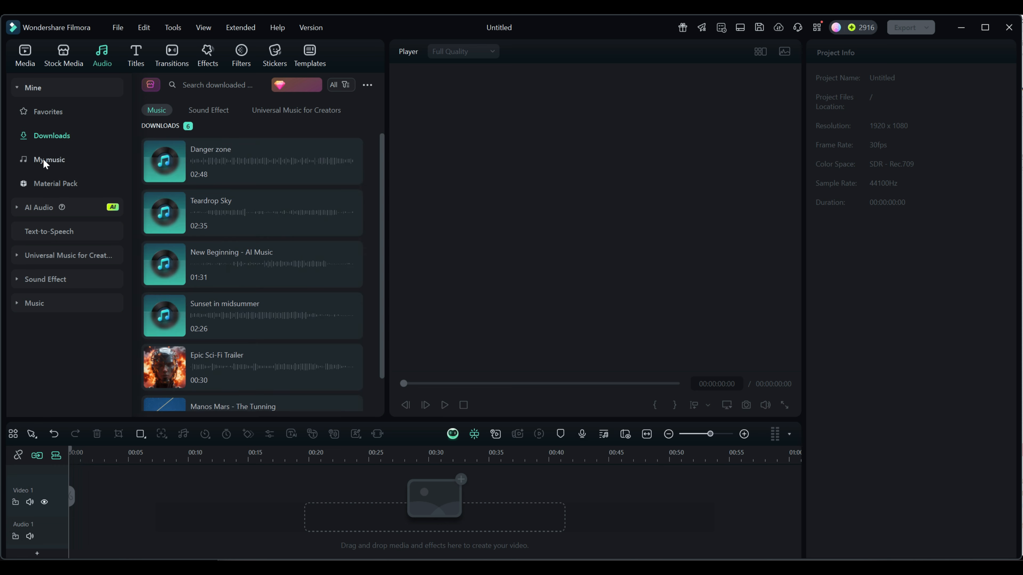
{"action": "left_click_drag", "start_coordinate": [219, 209], "coordinate": [111, 518]}
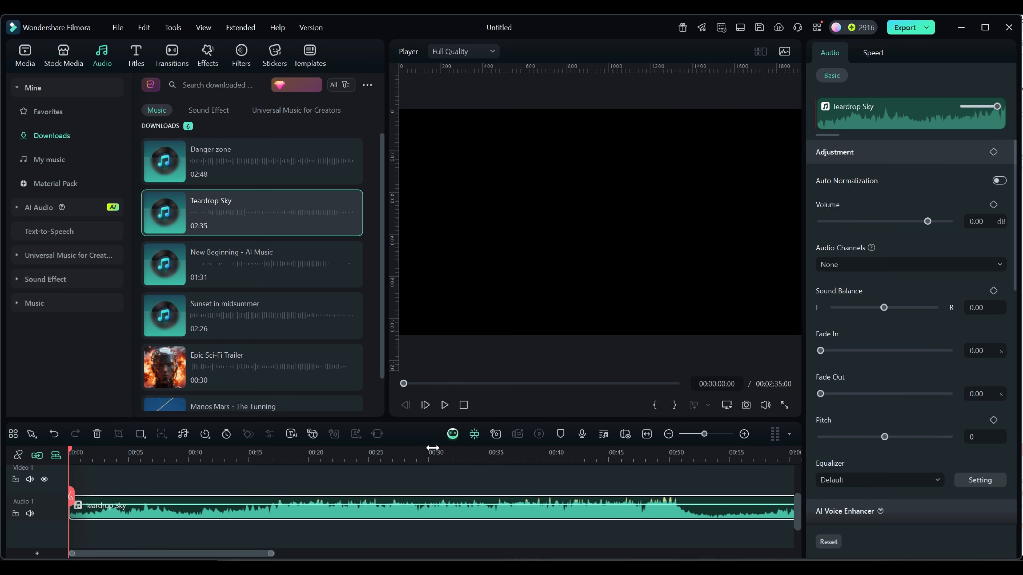
Play the first seconds of the timeline, and preview Teardrop Sky from the downloaded music
{"action": "left_click", "coordinate": [445, 406]}
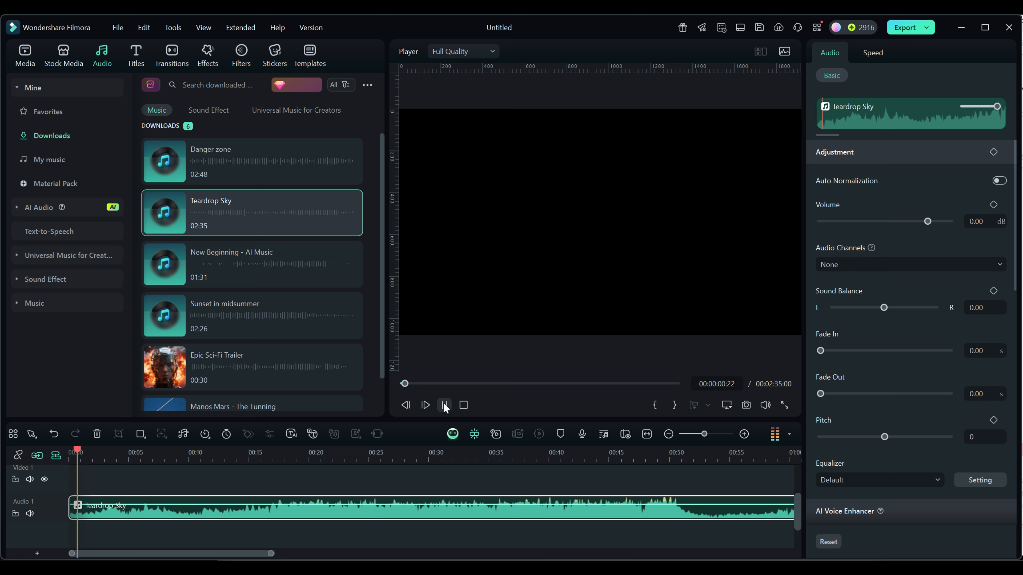
{"action": "left_click", "coordinate": [445, 406]}
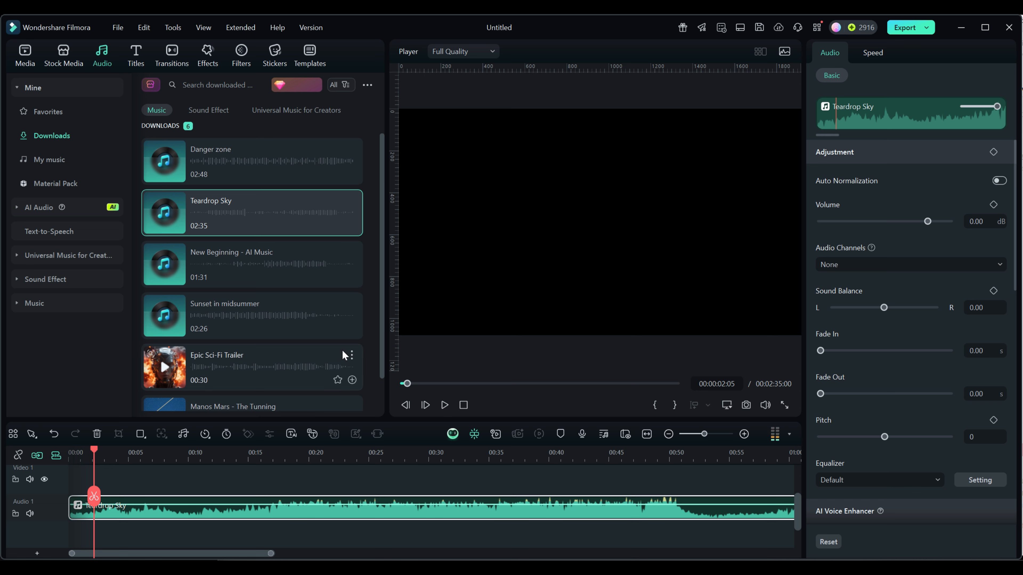
{"action": "left_click", "coordinate": [252, 220]}
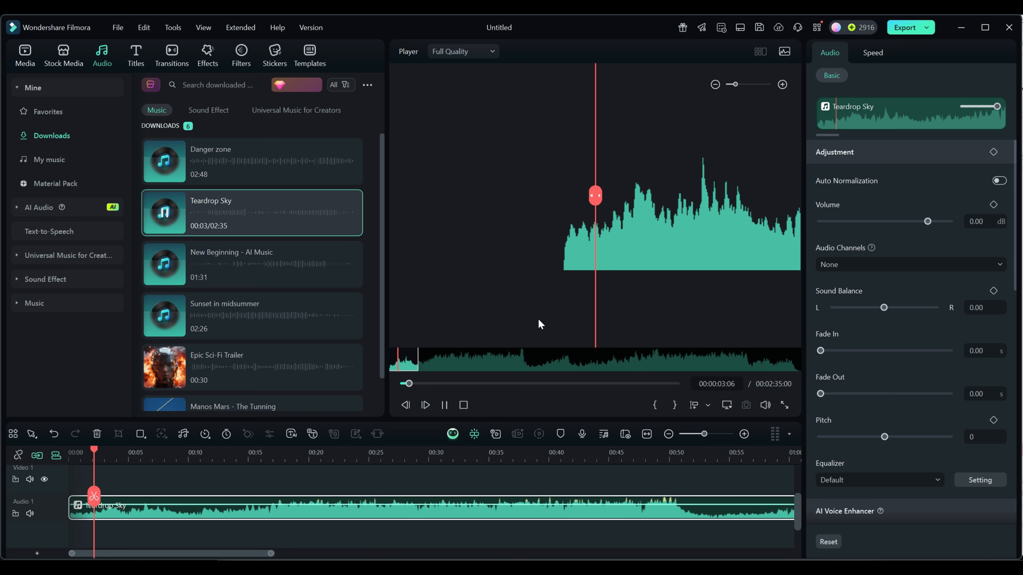
{"action": "left_click", "coordinate": [444, 405]}
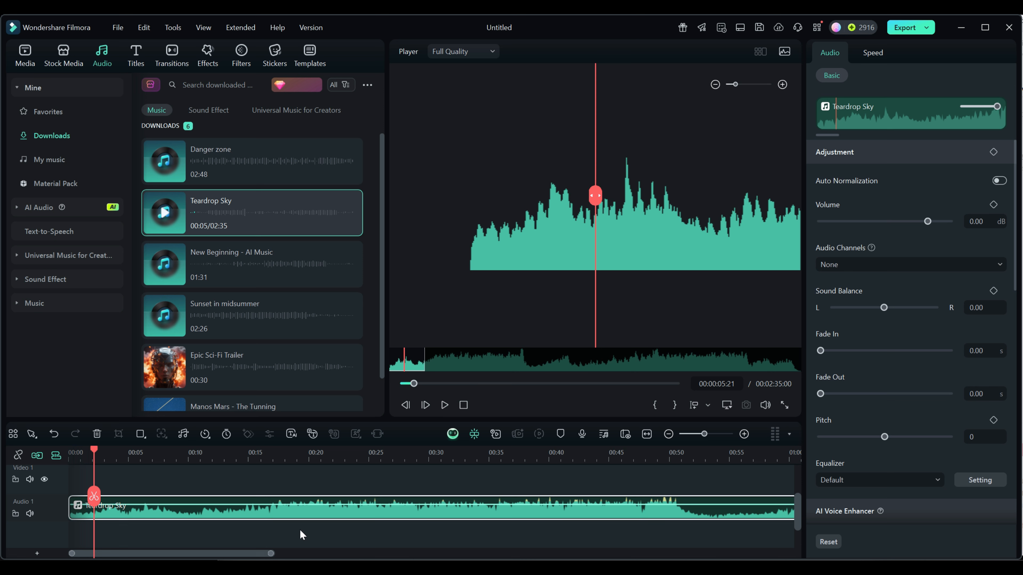
Run Beat Detection on the Teardrop Sky clip in the timeline
{"action": "left_click", "coordinate": [485, 516]}
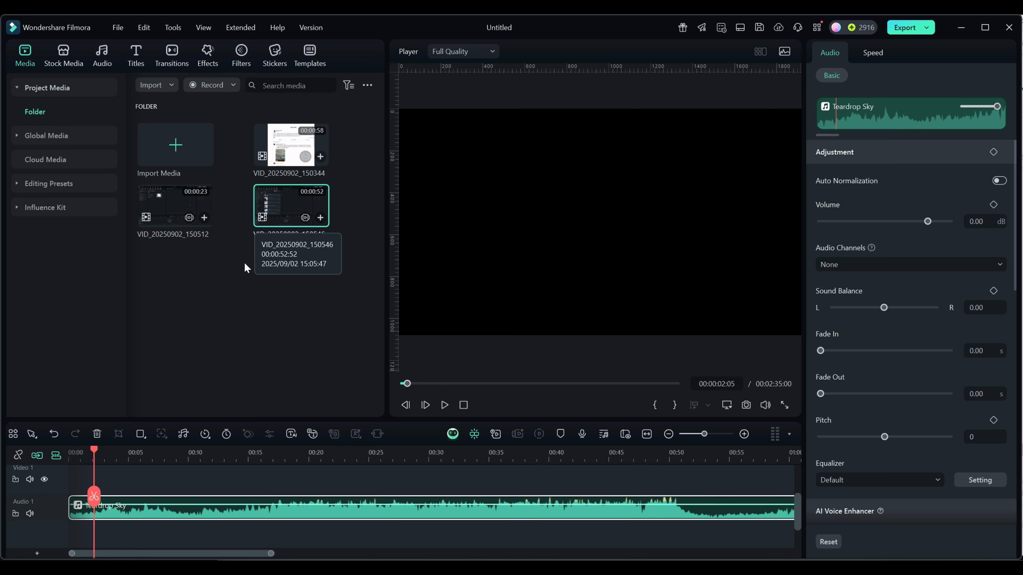
{"action": "left_click", "coordinate": [103, 56]}
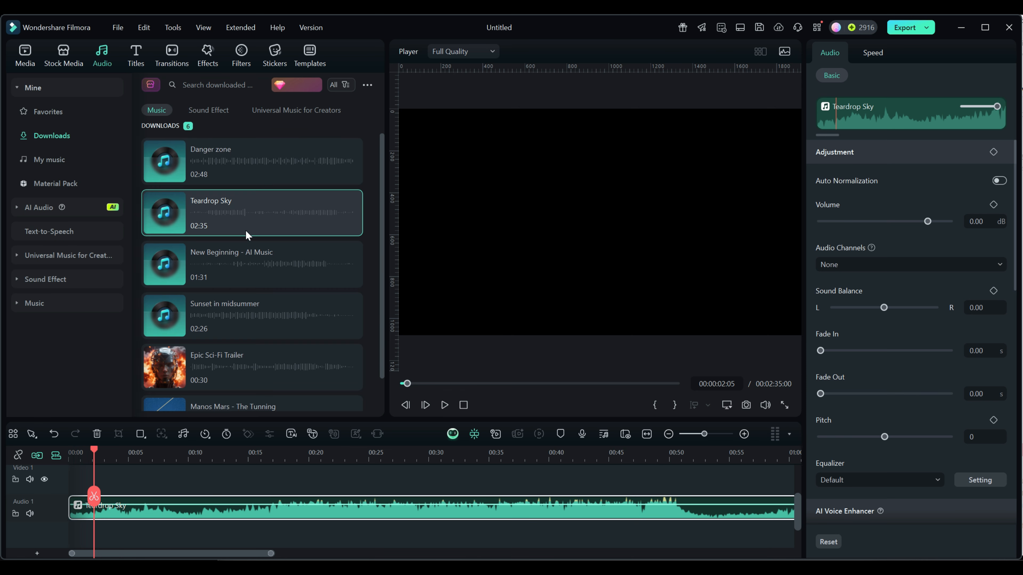
{"action": "right_click", "coordinate": [251, 220]}
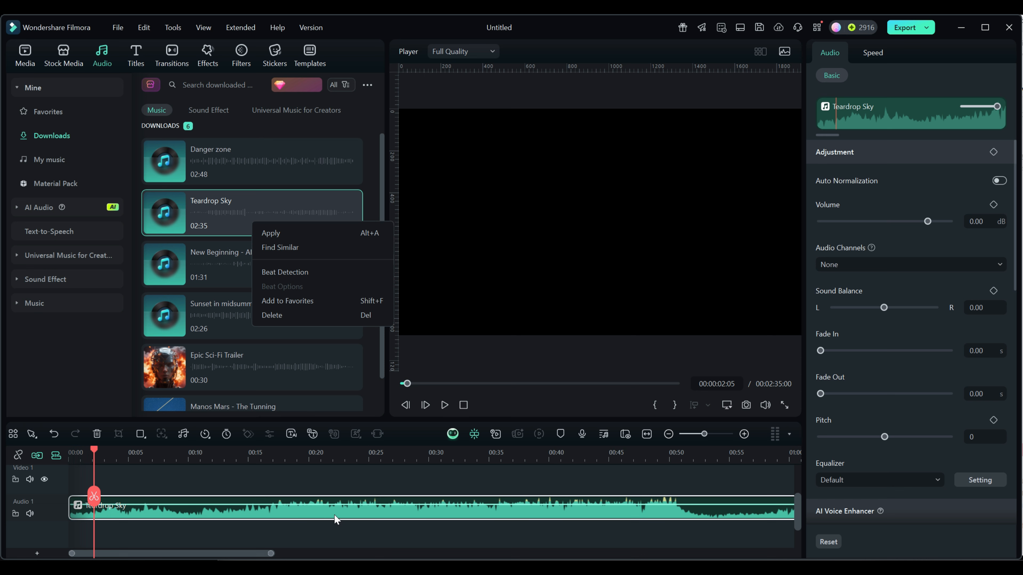
{"action": "right_click", "coordinate": [347, 517]}
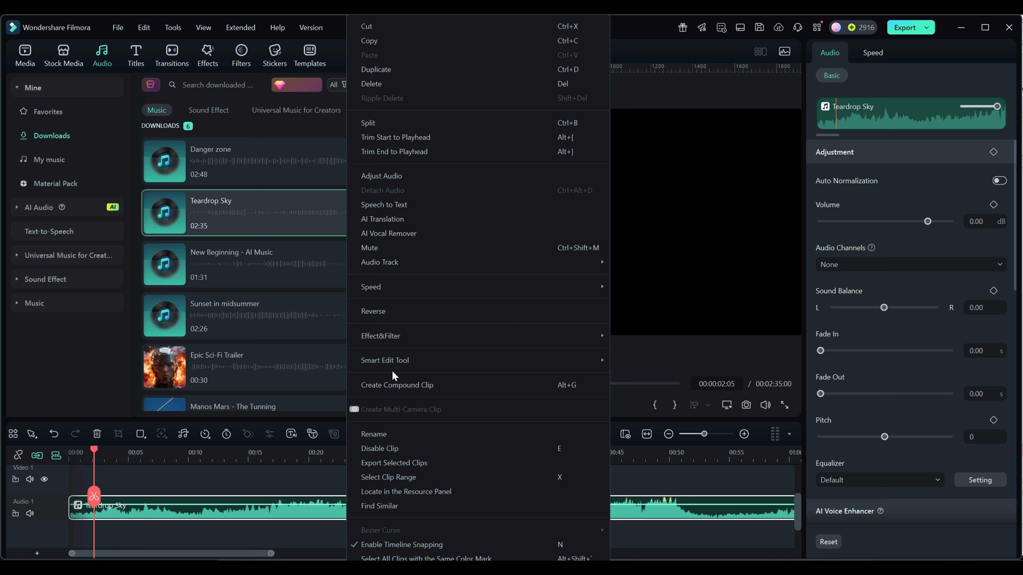
{"action": "mouse_move", "coordinate": [381, 364]}
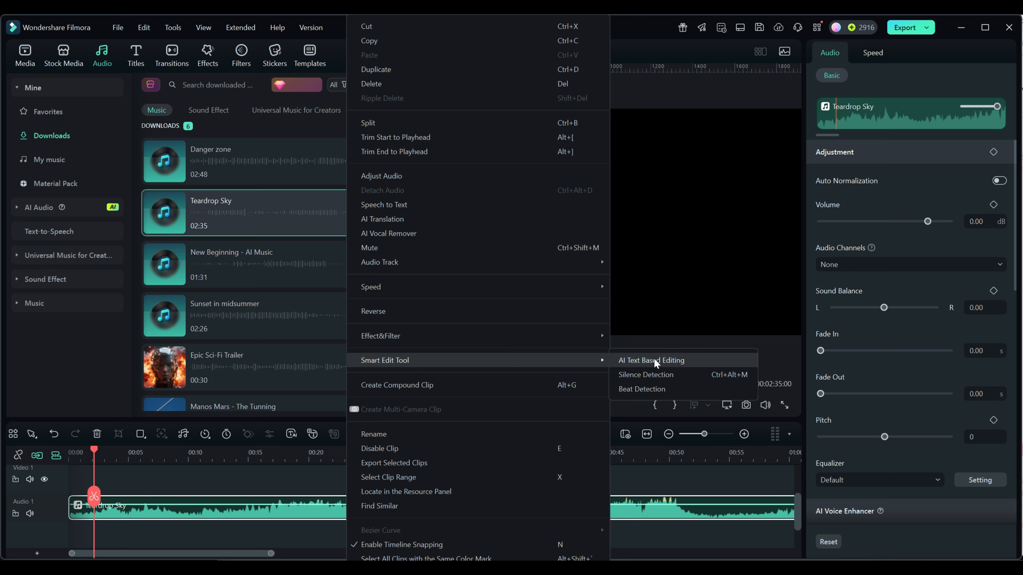
{"action": "left_click", "coordinate": [635, 389]}
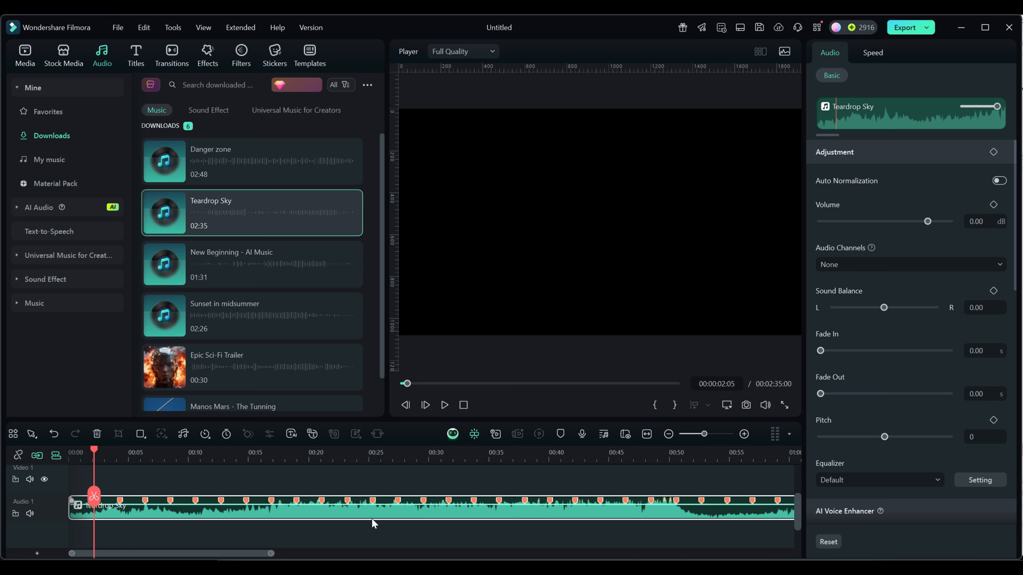
Set the clip's Beat Options to mark all beats instead of highlight beats only, keeping the beats1 model
{"action": "right_click", "coordinate": [344, 511]}
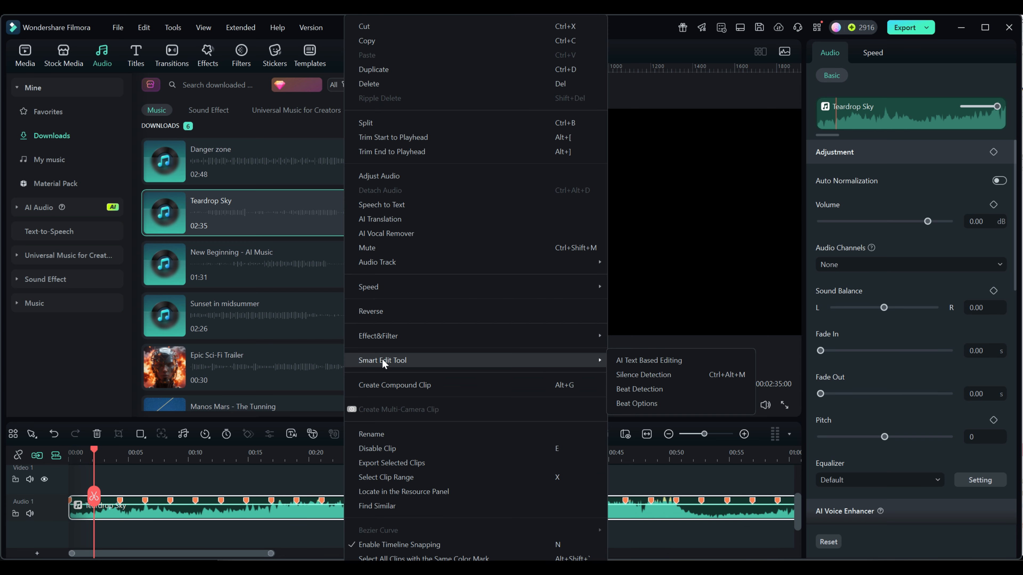
{"action": "left_click", "coordinate": [637, 403]}
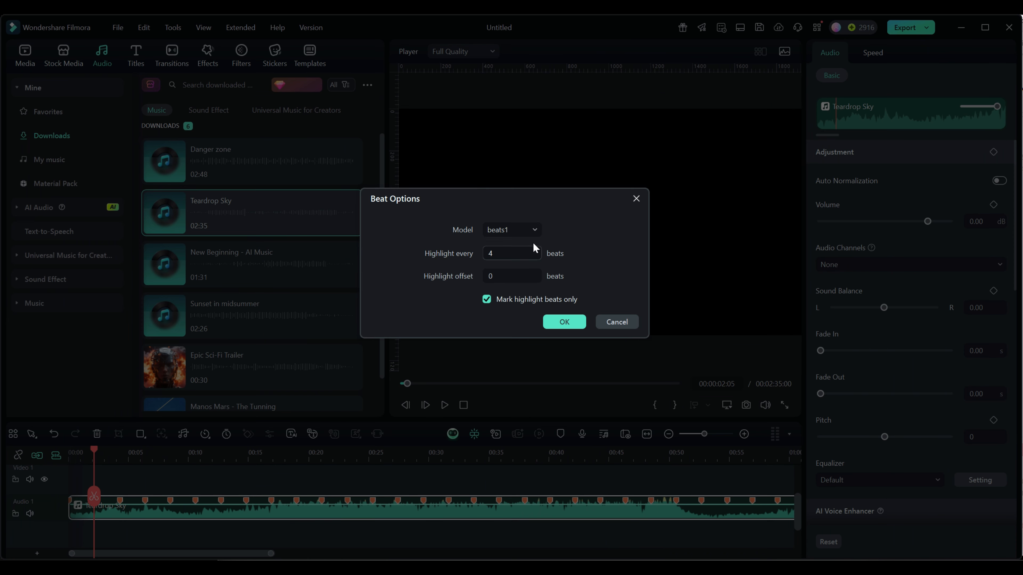
{"action": "left_click", "coordinate": [535, 228]}
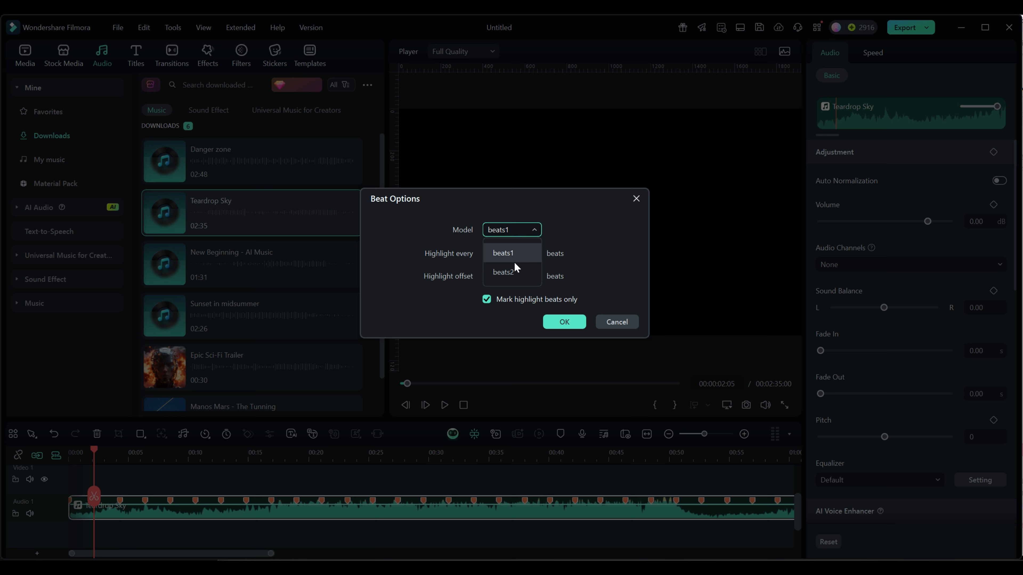
{"action": "left_click", "coordinate": [576, 240]}
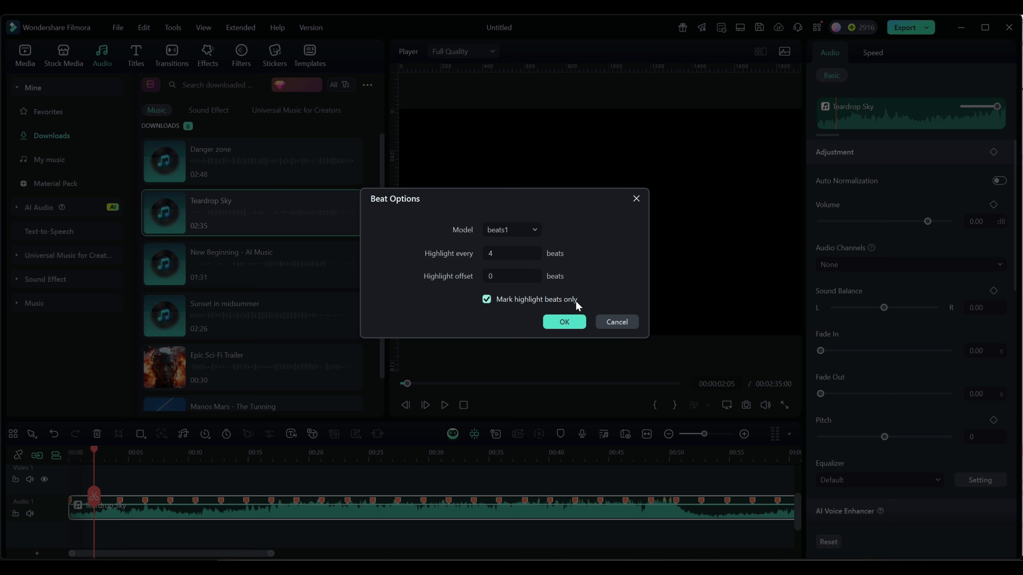
{"action": "left_click", "coordinate": [486, 299]}
{"action": "left_click", "coordinate": [564, 322]}
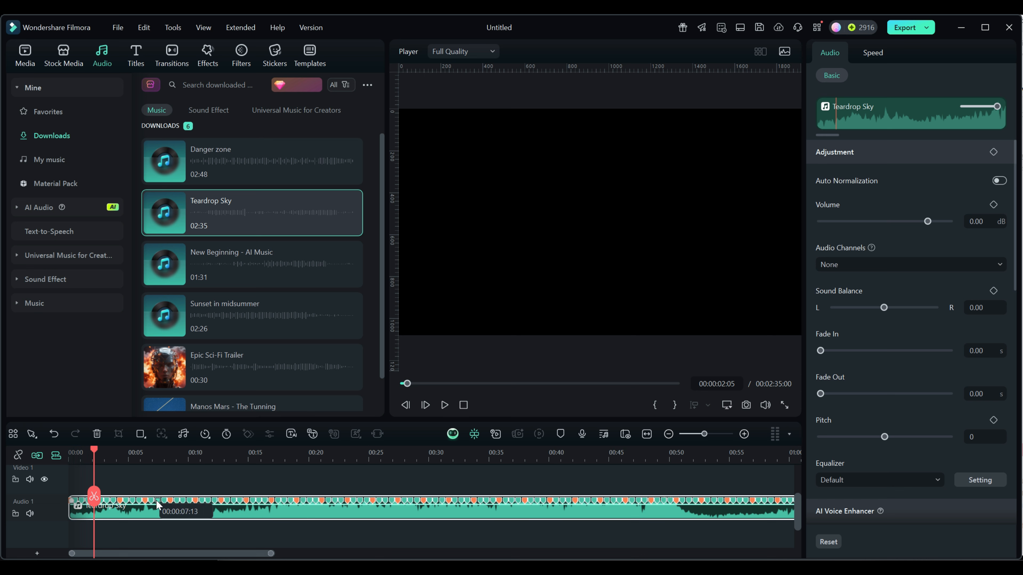
Inspect the beat markers up close, and play the clip from the marker at 00:00:02:21 to about 00:00:04:19
{"action": "left_click_drag", "start_coordinate": [180, 460], "coordinate": [532, 464]}
{"action": "mouse_move", "coordinate": [110, 477]}
{"action": "left_mouse_down"}
{"action": "mouse_move", "coordinate": [424, 477]}
{"action": "mouse_move", "coordinate": [108, 482]}
{"action": "left_mouse_up"}
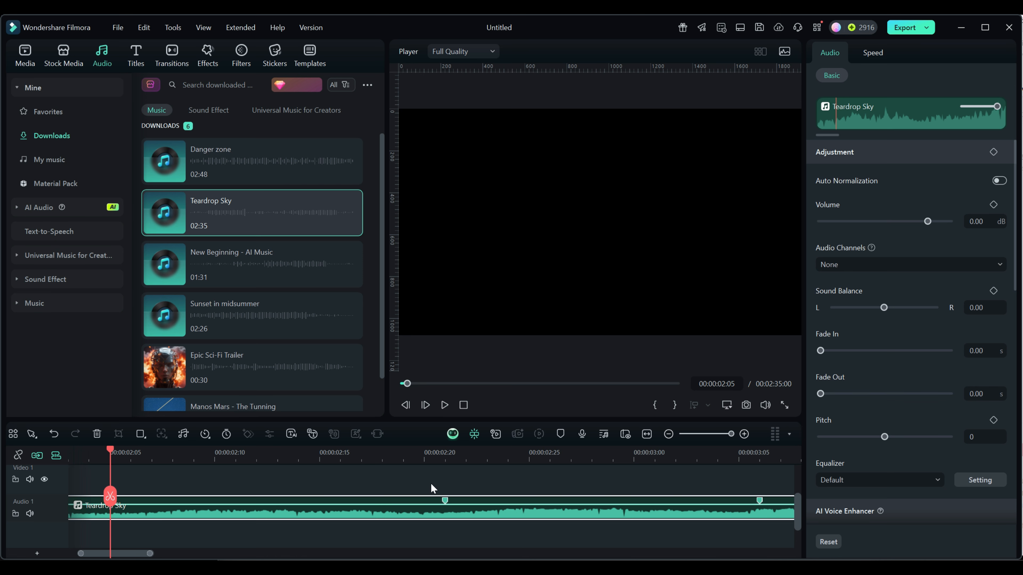
{"action": "left_click_drag", "start_coordinate": [457, 459], "coordinate": [177, 460]}
{"action": "left_click_drag", "start_coordinate": [463, 457], "coordinate": [385, 458]}
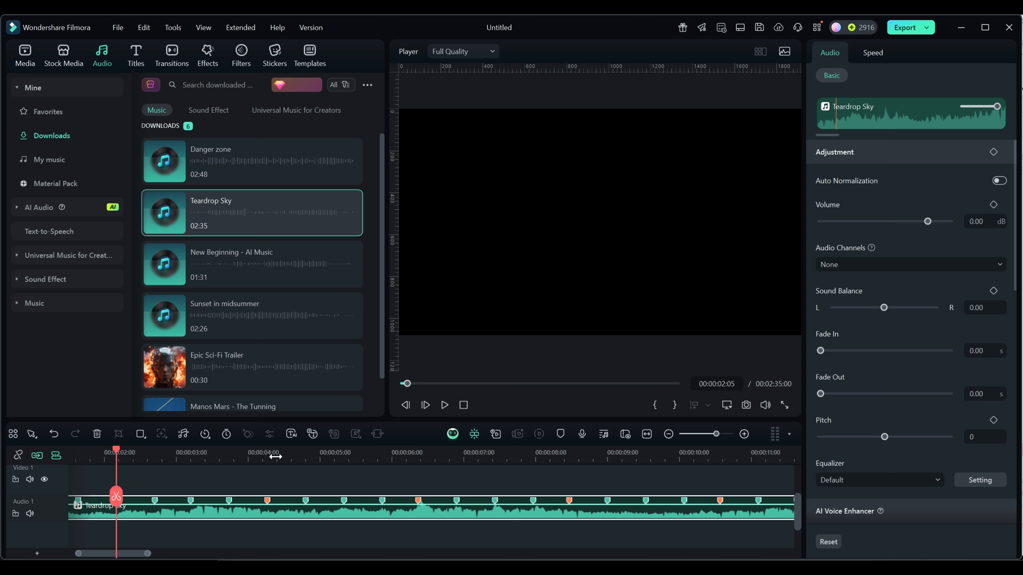
{"action": "left_click_drag", "start_coordinate": [116, 451], "coordinate": [155, 455]}
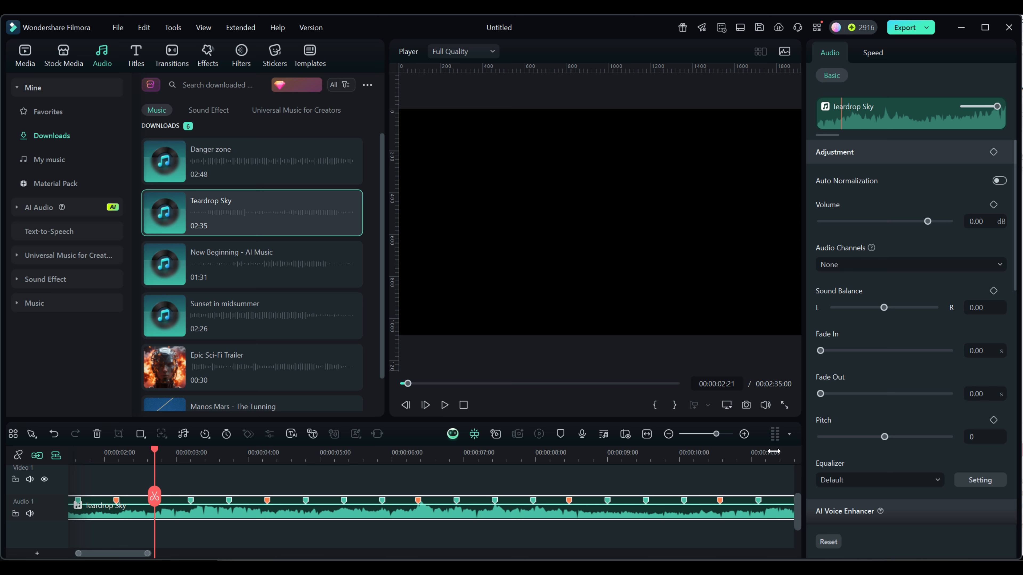
{"action": "key", "text": "space"}
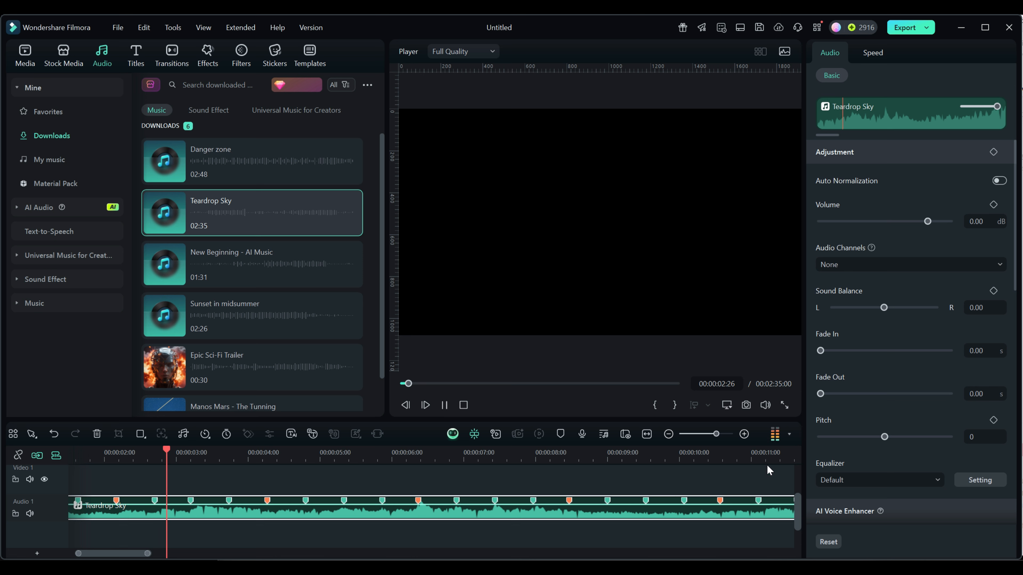
{"action": "key", "text": "space"}
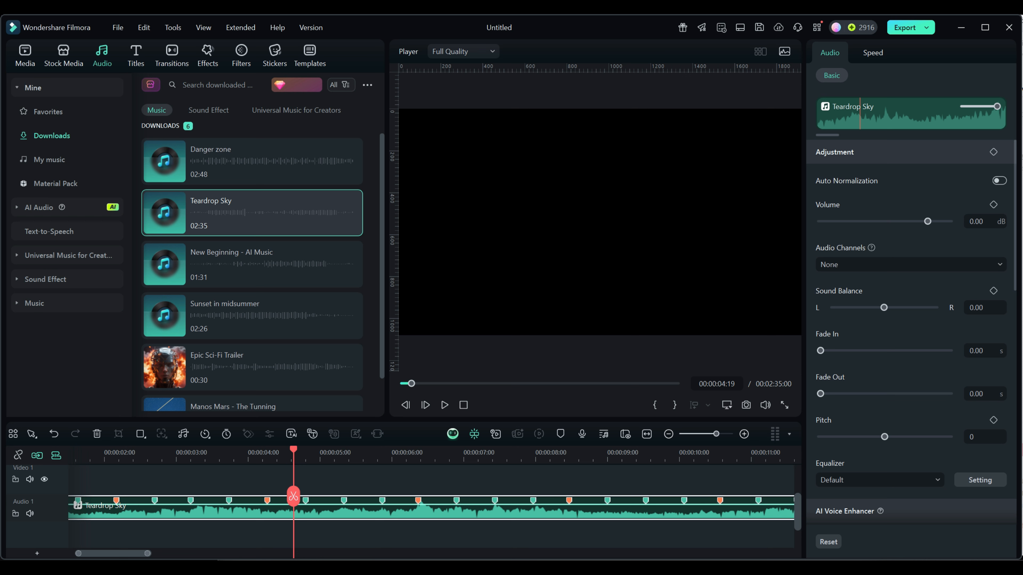
Enlarge the timeline area and the Audio 1 track for a taller waveform, and lower the Teardrop Sky clip's volume to -0.63 dB
{"action": "left_click_drag", "start_coordinate": [384, 420], "coordinate": [384, 295]}
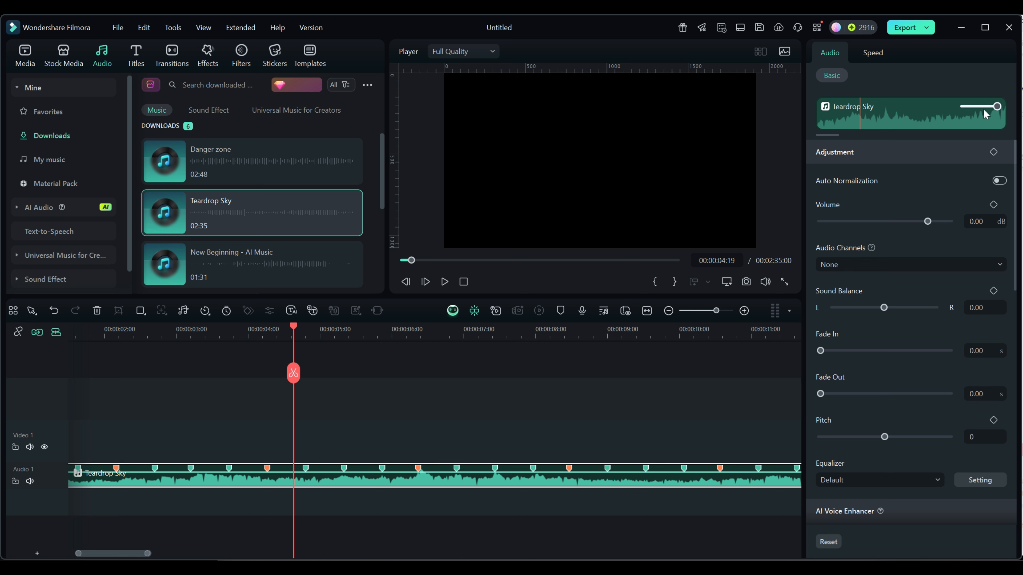
{"action": "mouse_move", "coordinate": [997, 107]}
{"action": "left_mouse_down"}
{"action": "mouse_move", "coordinate": [964, 107]}
{"action": "mouse_move", "coordinate": [978, 107]}
{"action": "left_mouse_up"}
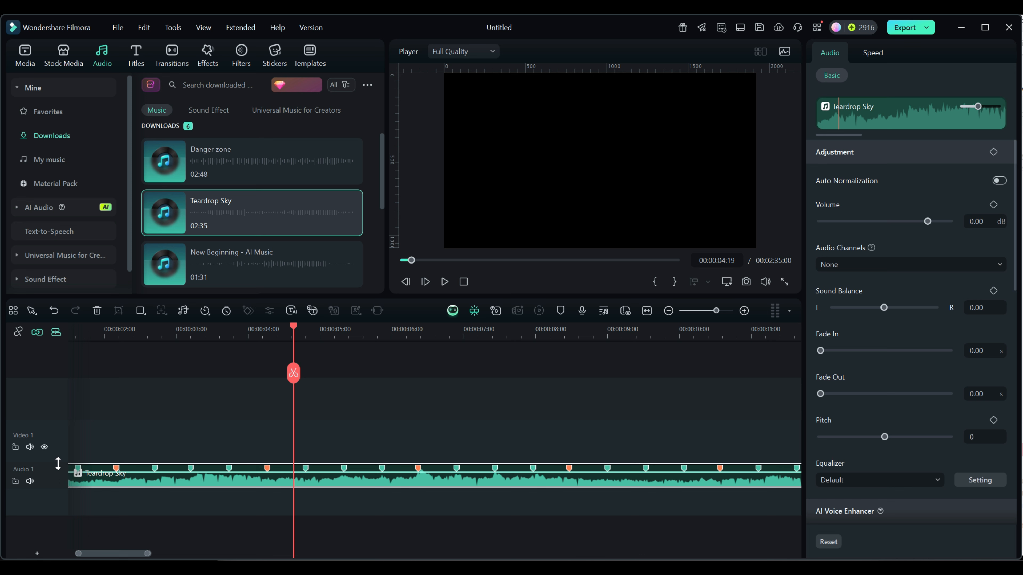
{"action": "left_click_drag", "start_coordinate": [58, 464], "coordinate": [50, 341]}
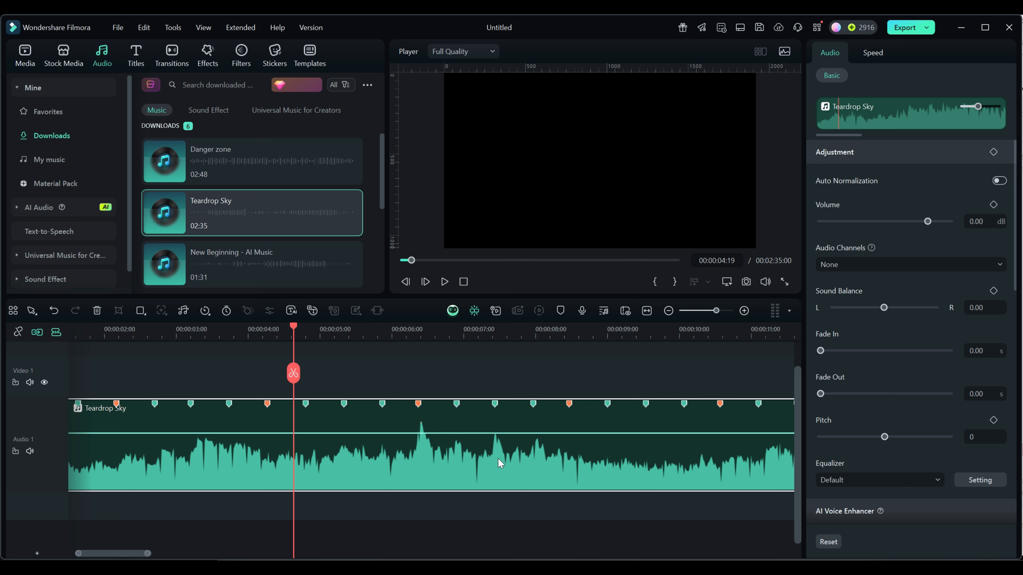
{"action": "left_click_drag", "start_coordinate": [483, 433], "coordinate": [484, 434]}
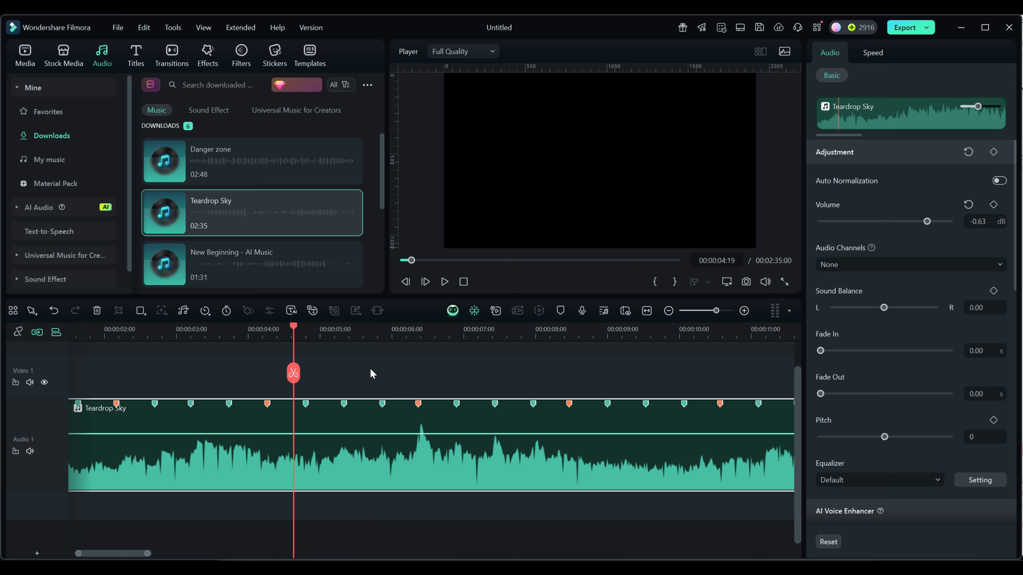
Show the audio meter, and play the clip from 00:00:03:26 to about 00:00:07:15 to check its levels
{"action": "mouse_move", "coordinate": [293, 325]}
{"action": "left_mouse_down"}
{"action": "mouse_move", "coordinate": [464, 333]}
{"action": "mouse_move", "coordinate": [294, 343]}
{"action": "left_mouse_up"}
{"action": "left_click", "coordinate": [789, 309]}
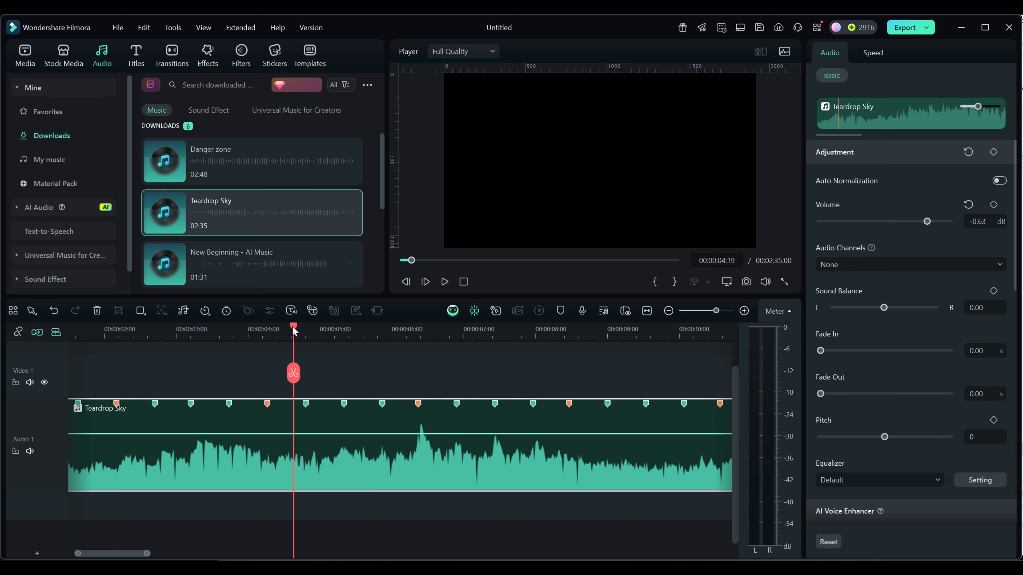
{"action": "left_click_drag", "start_coordinate": [303, 331], "coordinate": [238, 346]}
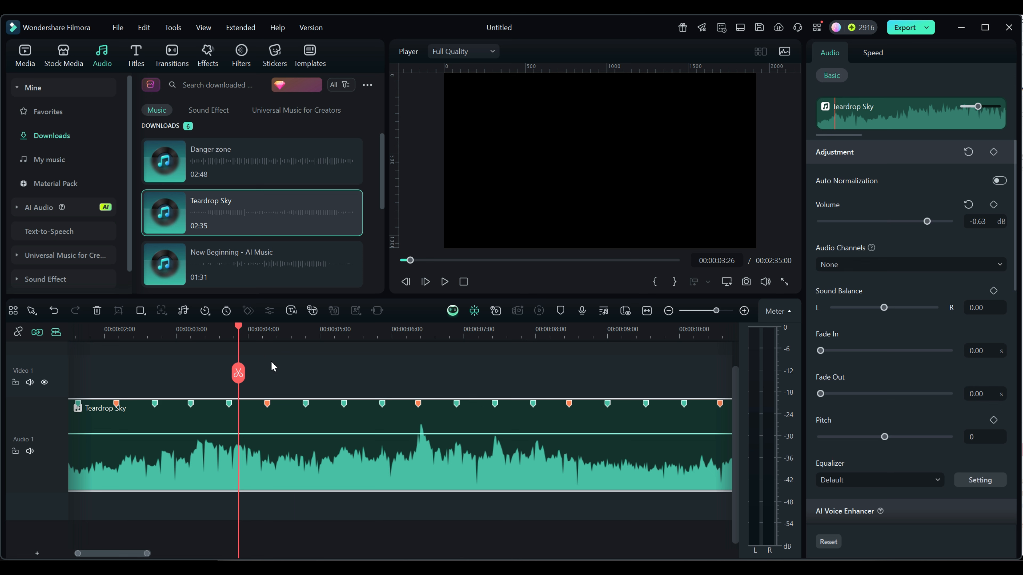
{"action": "key", "text": "space"}
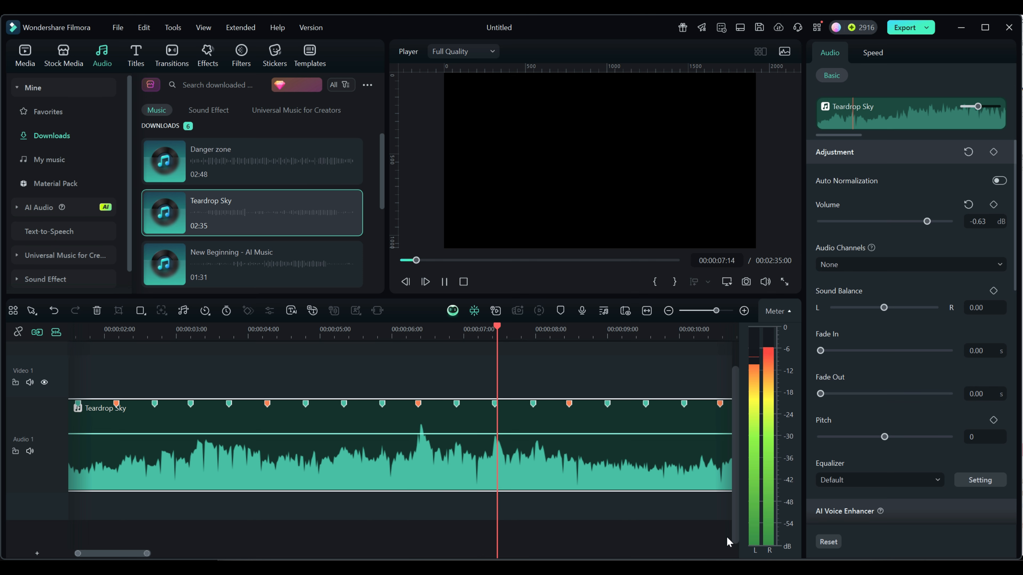
{"action": "key", "text": "space"}
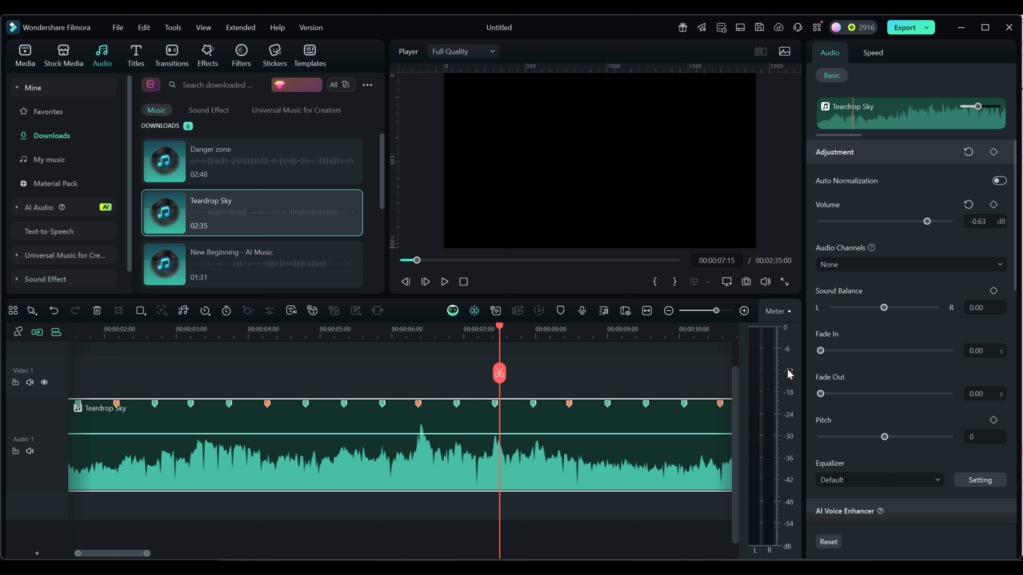
Replay the clip from 00:00:05:00 to watch its levels on the audio meter
{"action": "left_click_drag", "start_coordinate": [499, 327], "coordinate": [320, 360]}
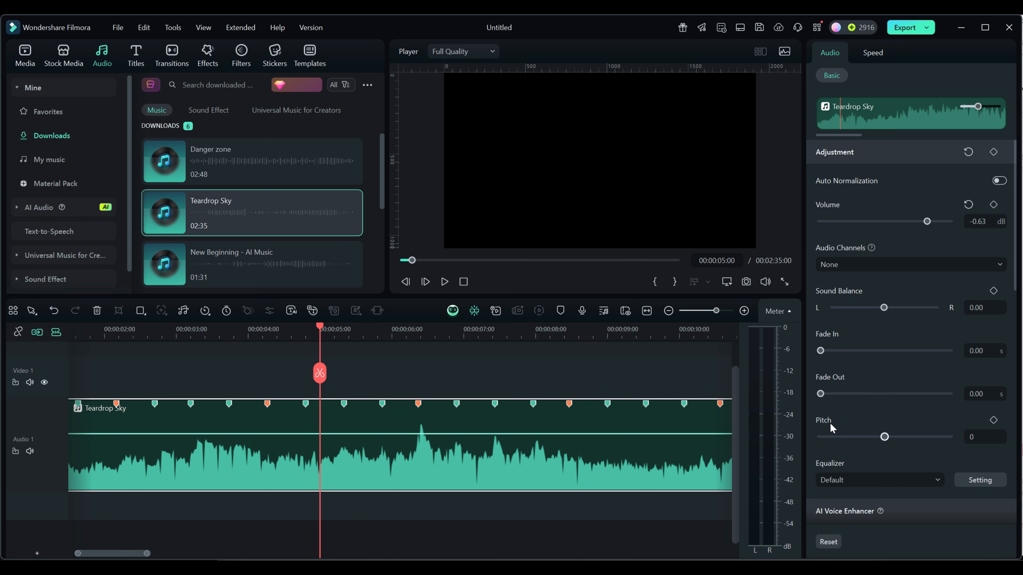
{"action": "left_click", "coordinate": [789, 312]}
{"action": "left_click", "coordinate": [789, 311]}
{"action": "key", "text": "space"}
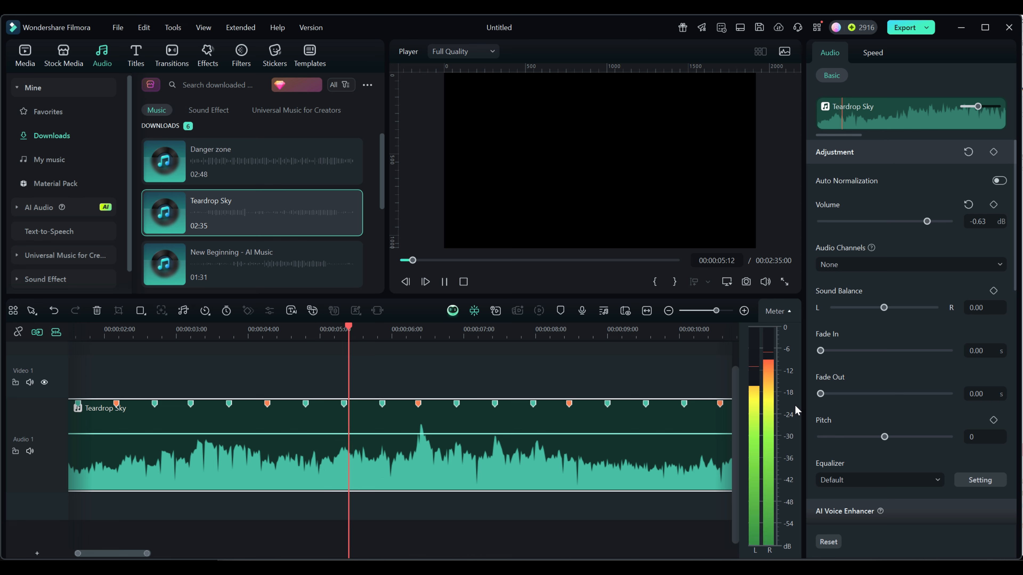
Stop playback at 00:00:07:06 and examine the waveform around the nearby beat markers up close
{"action": "key", "text": "space"}
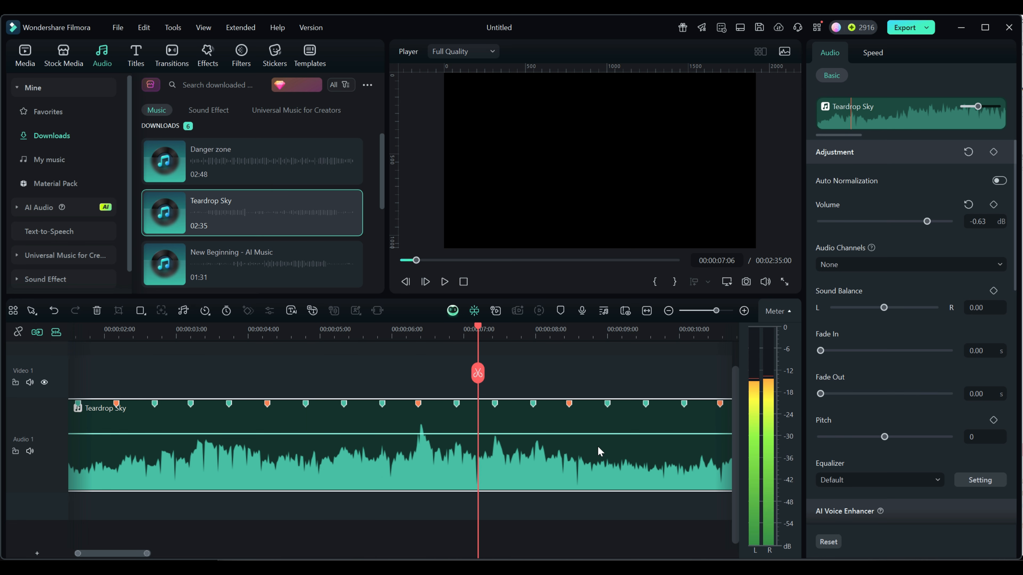
{"action": "scroll", "coordinate": [499, 333], "scroll_direction": "up", "scroll_amount": 3}
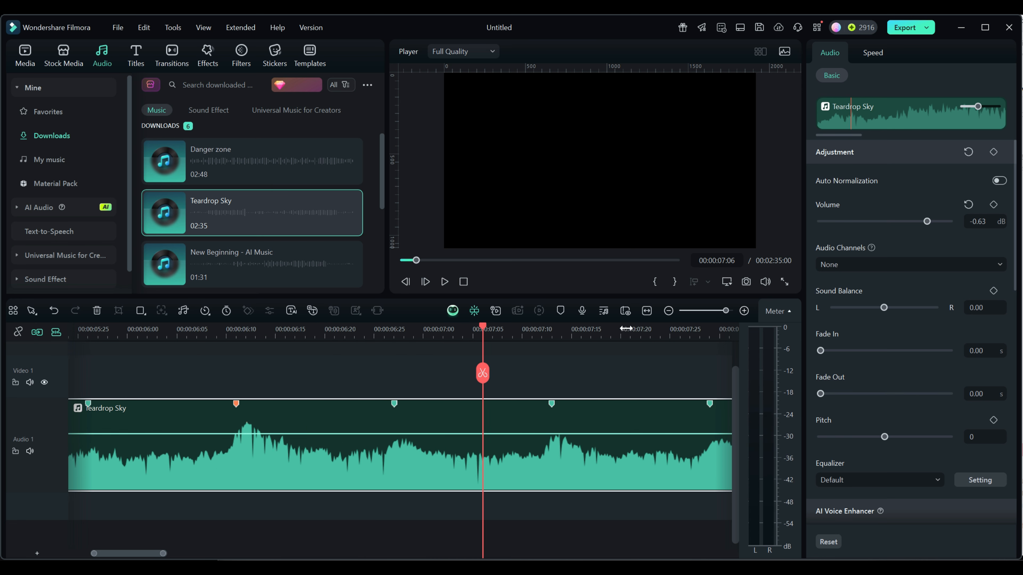
{"action": "scroll", "coordinate": [494, 333], "scroll_direction": "up", "scroll_amount": 2}
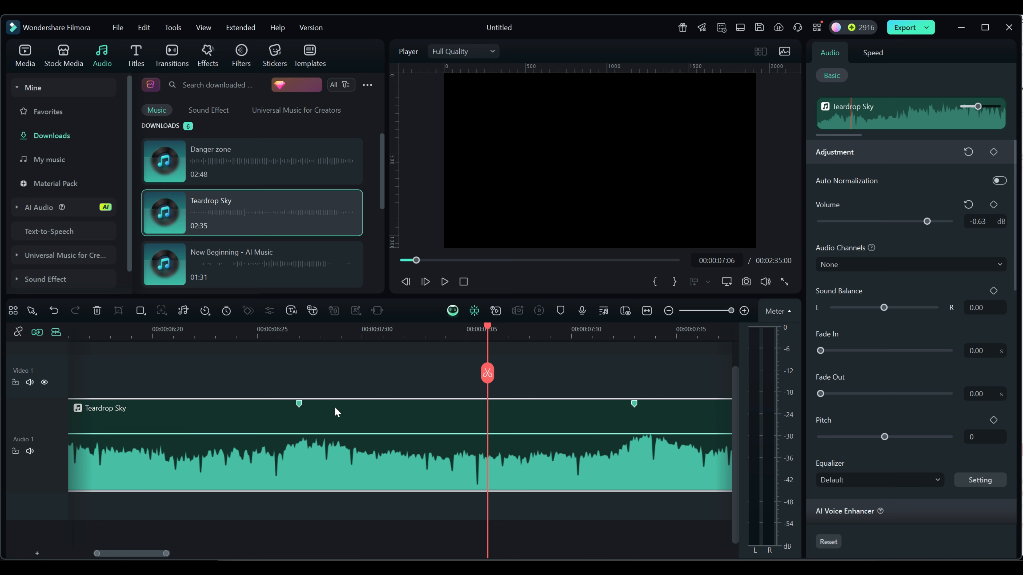
In the Teardrop Sky clip's Beat Options, set the highlight to every 8 beats and check the markers across the track
{"action": "right_click", "coordinate": [354, 422]}
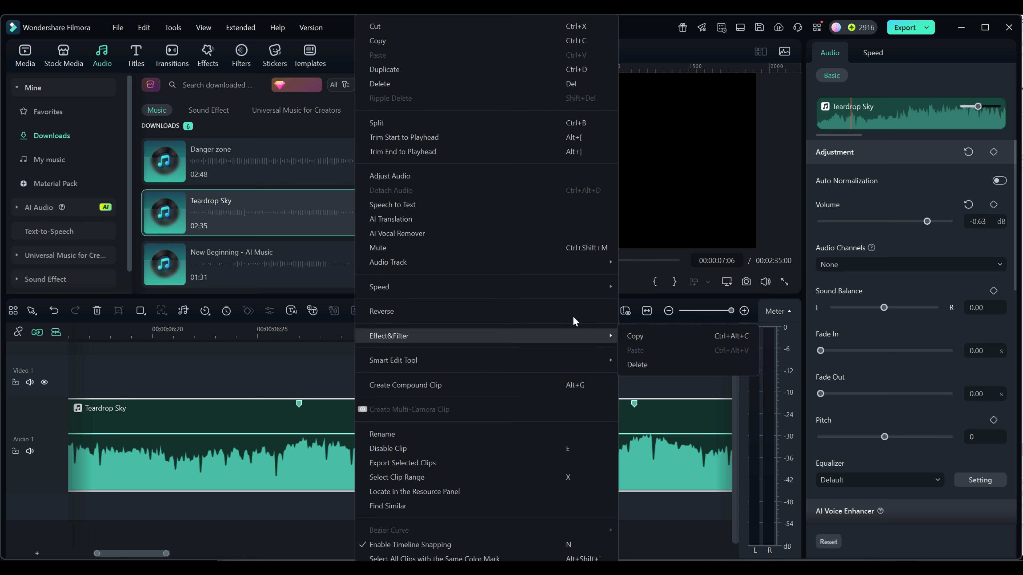
{"action": "mouse_move", "coordinate": [476, 361]}
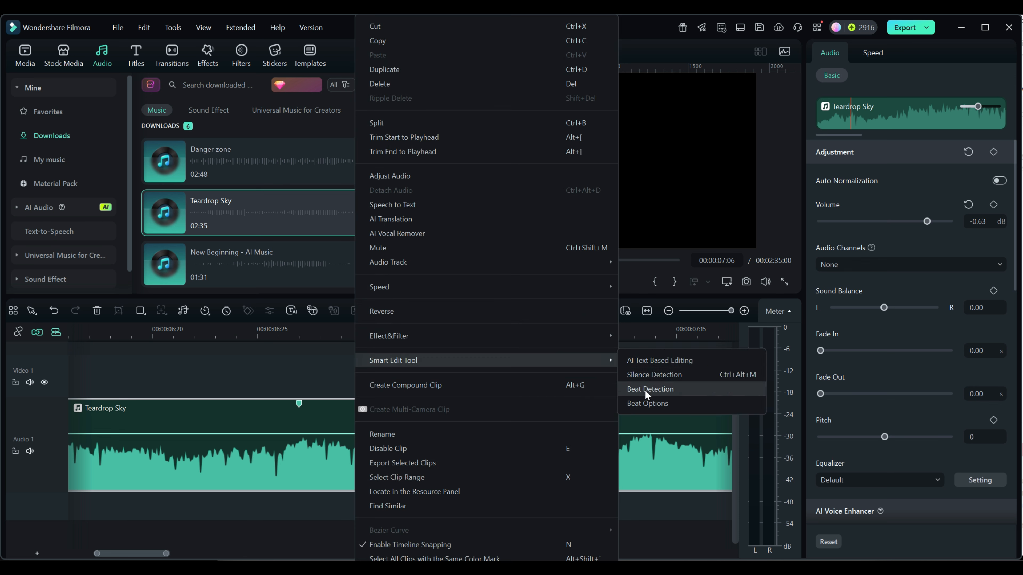
{"action": "left_click", "coordinate": [647, 404]}
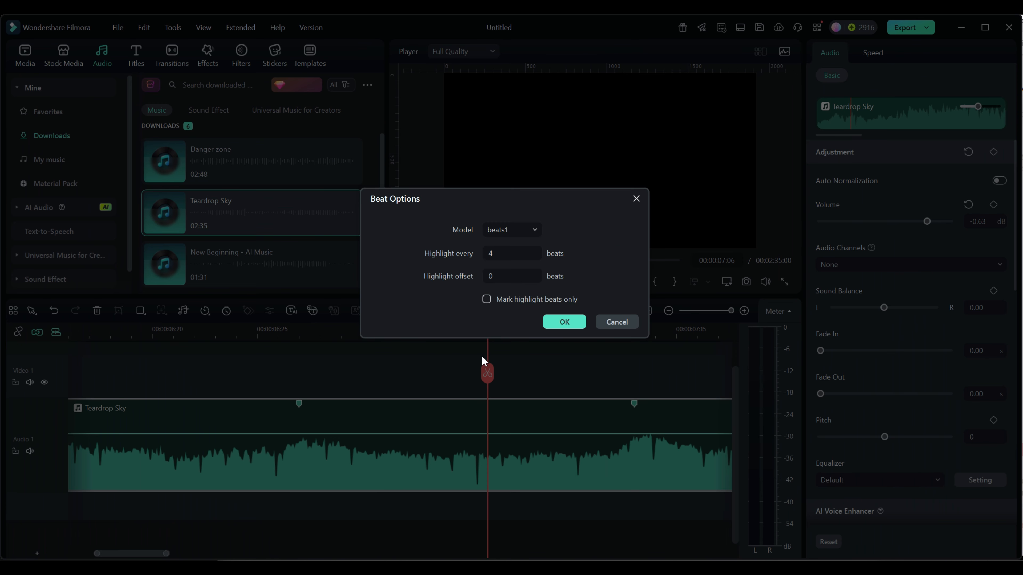
{"action": "left_click", "coordinate": [495, 253]}
{"action": "type", "text": "8"}
{"action": "left_click", "coordinate": [564, 322]}
{"action": "left_click_drag", "start_coordinate": [731, 310], "coordinate": [707, 311]}
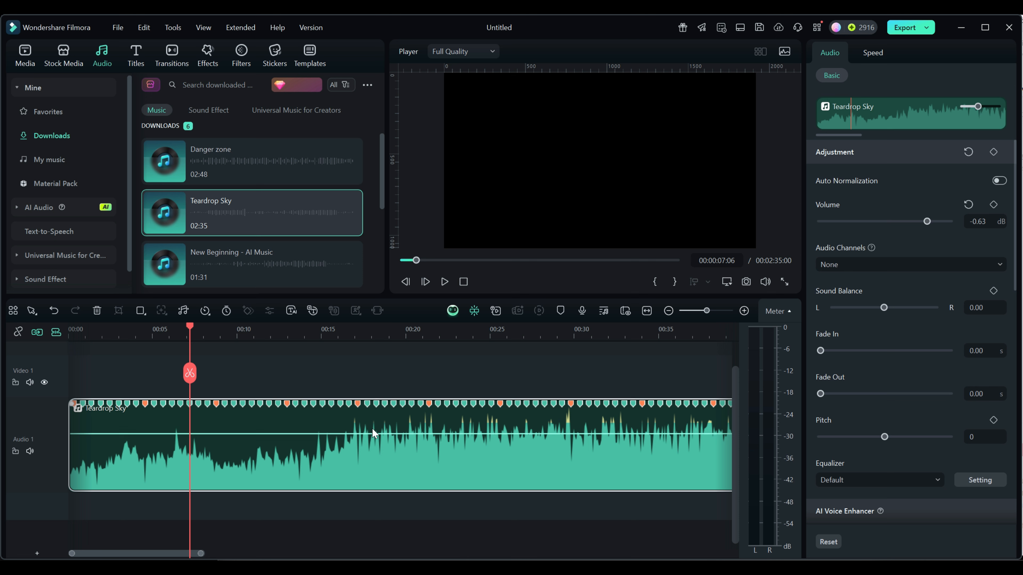
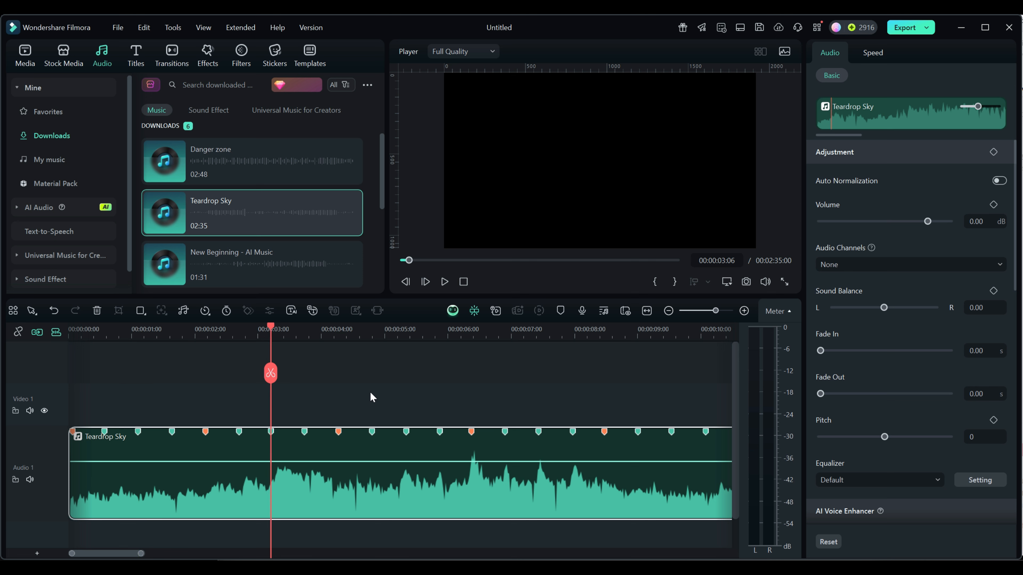
Move the playhead back three beat markers to 00:00:01:19
{"action": "key", "text": "shift+Up"}
{"action": "key", "text": "shift+Up"}
{"action": "key", "text": "shift+Up"}
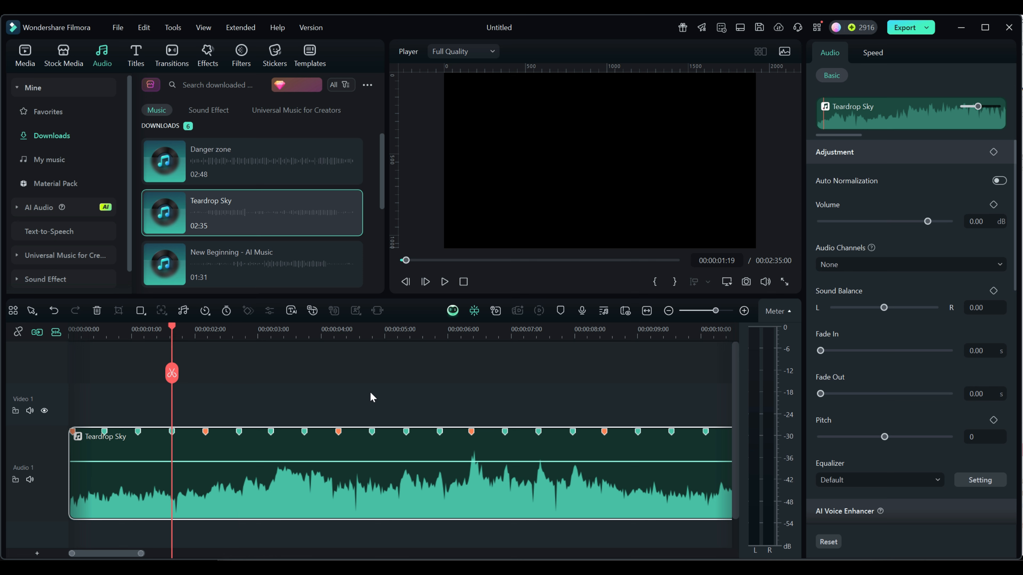
Move the playhead forward seven beat markers to 00:00:05:10
{"action": "key", "text": "shift+Down"}
{"action": "key", "text": "shift+Down"}
{"action": "key", "text": "shift+Down"}
{"action": "key", "text": "shift+Down"}
{"action": "key", "text": "shift+Down"}
{"action": "key", "text": "shift+Down"}
{"action": "key", "text": "shift+Down"}
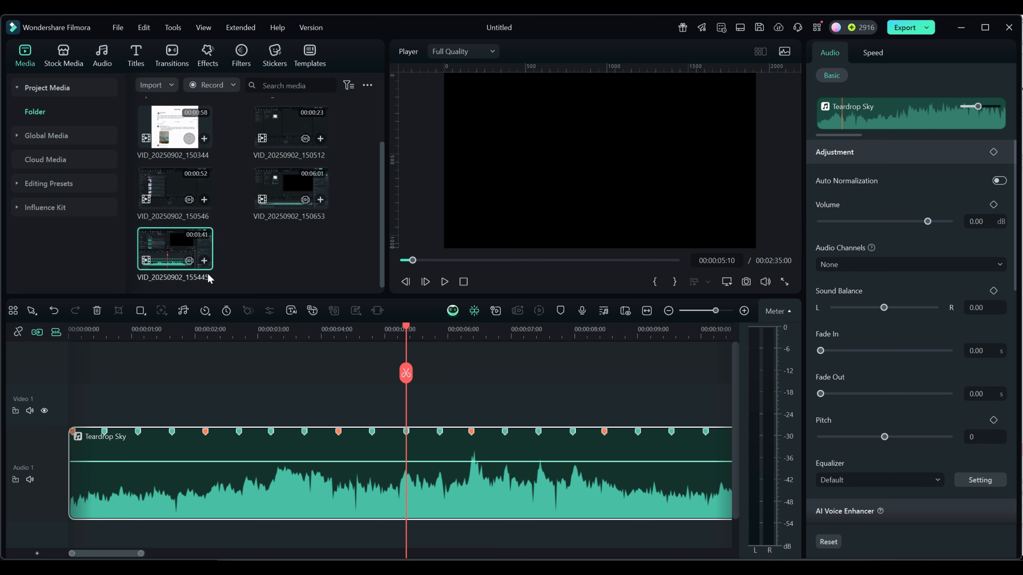
Search the effects library for "scale line"
{"action": "scroll", "coordinate": [226, 282], "scroll_direction": "up", "scroll_amount": 3}
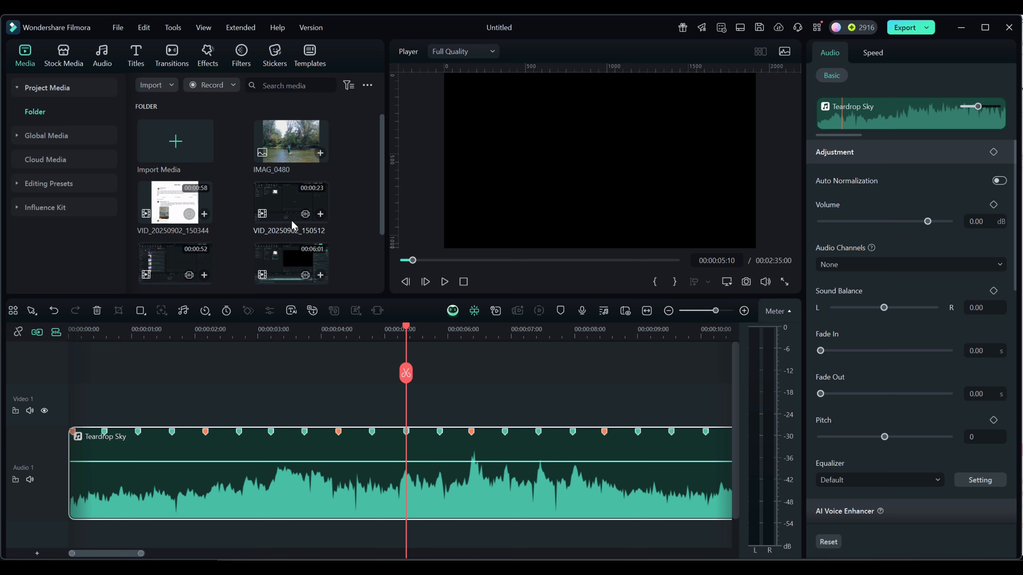
{"action": "left_click", "coordinate": [207, 52]}
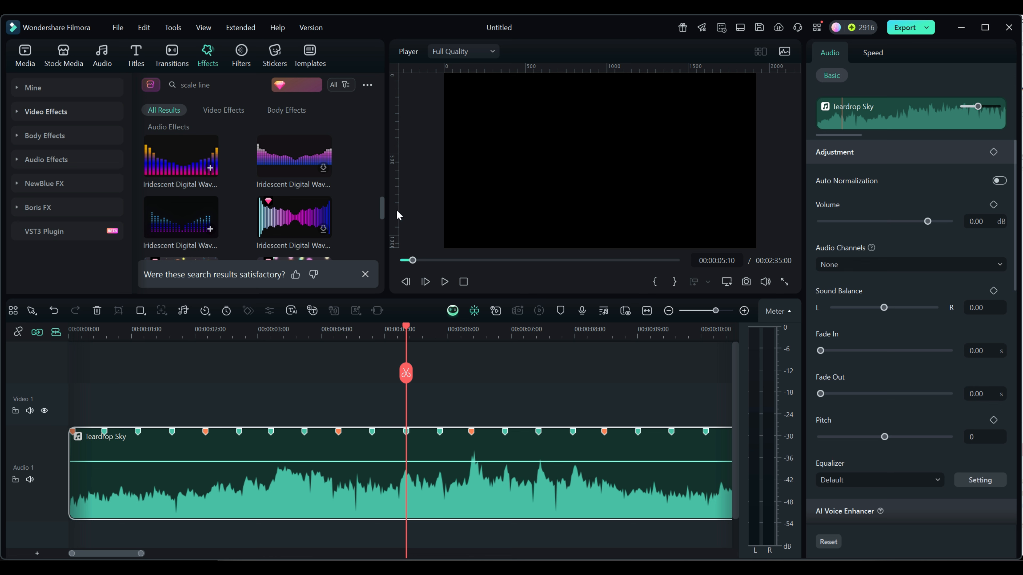
{"action": "left_click", "coordinate": [259, 85]}
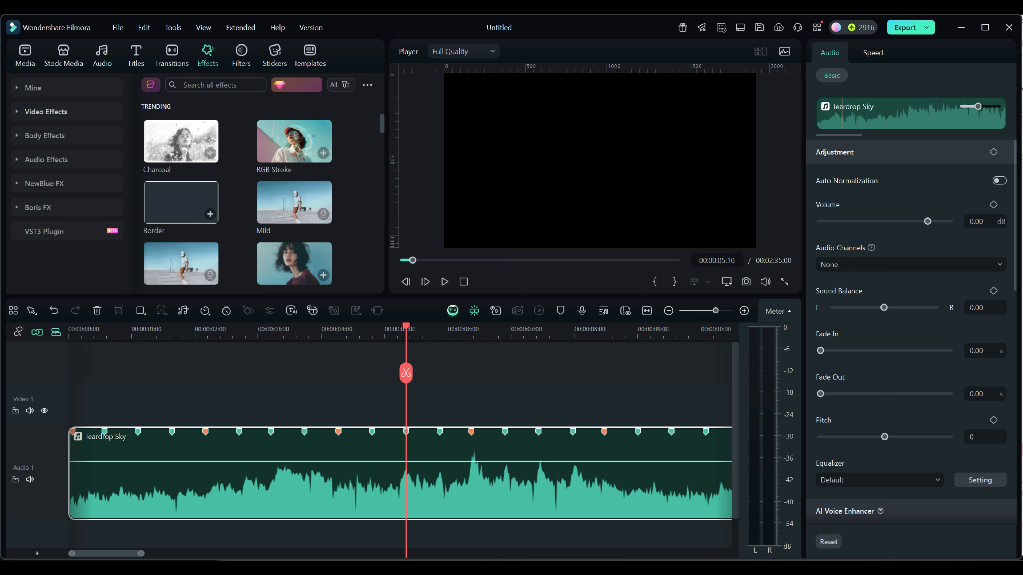
{"action": "left_click", "coordinate": [194, 85]}
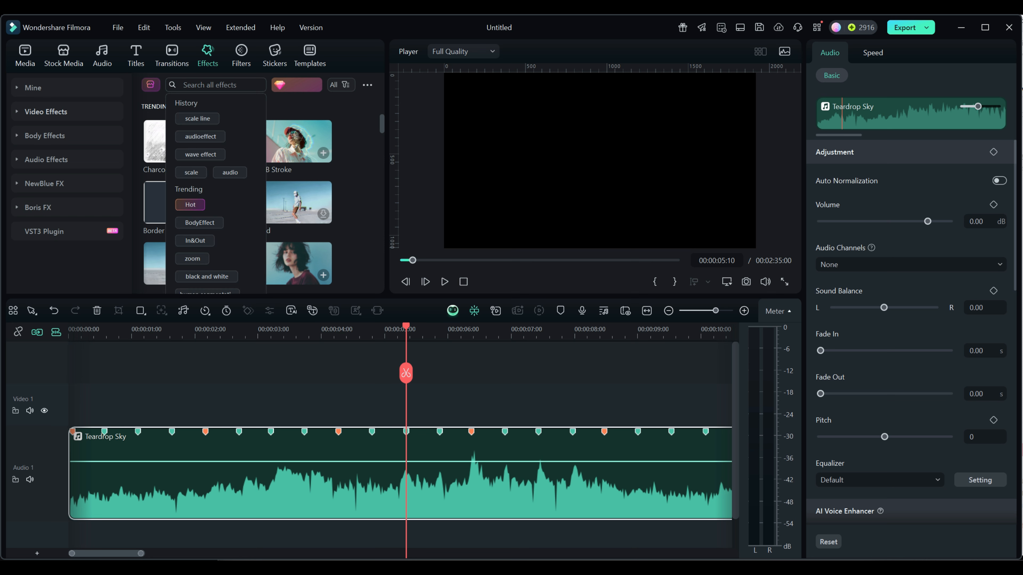
{"action": "type", "text": "scale"}
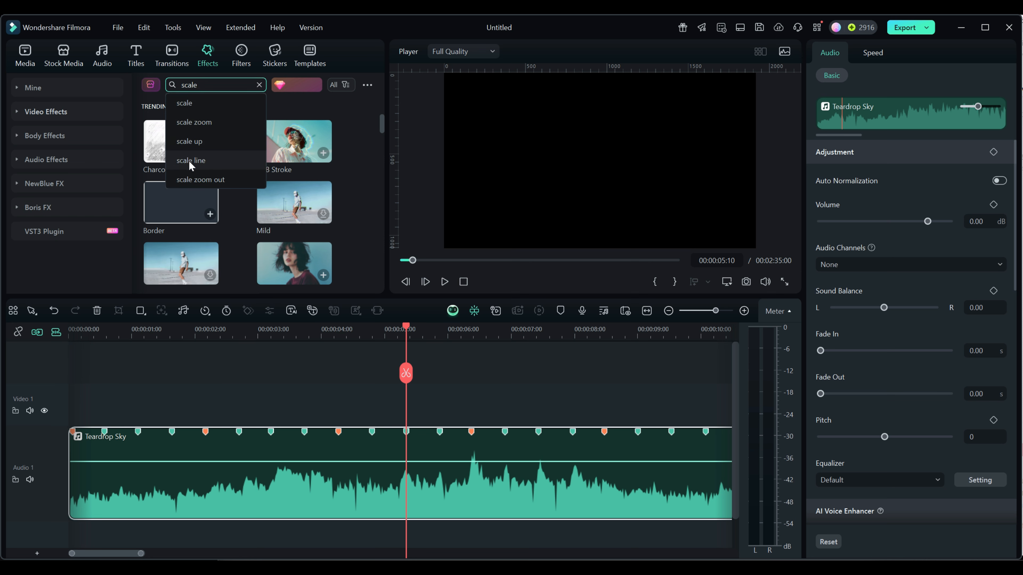
{"action": "left_click", "coordinate": [189, 161]}
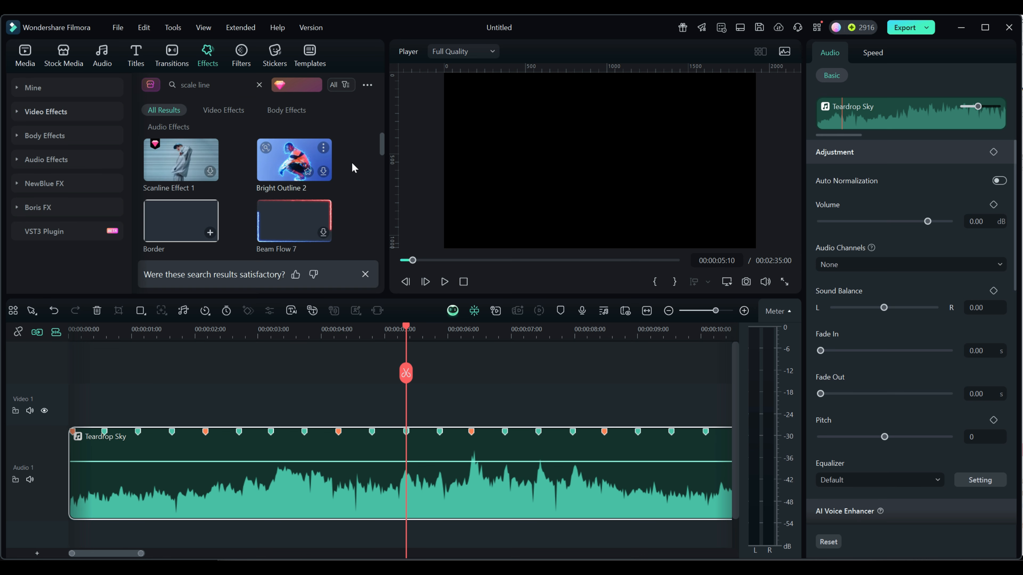
Find the White Digital Wave 4 effect in the results and add it at the start of the Video 1 track
{"action": "scroll", "coordinate": [351, 161], "scroll_direction": "down", "scroll_amount": 2}
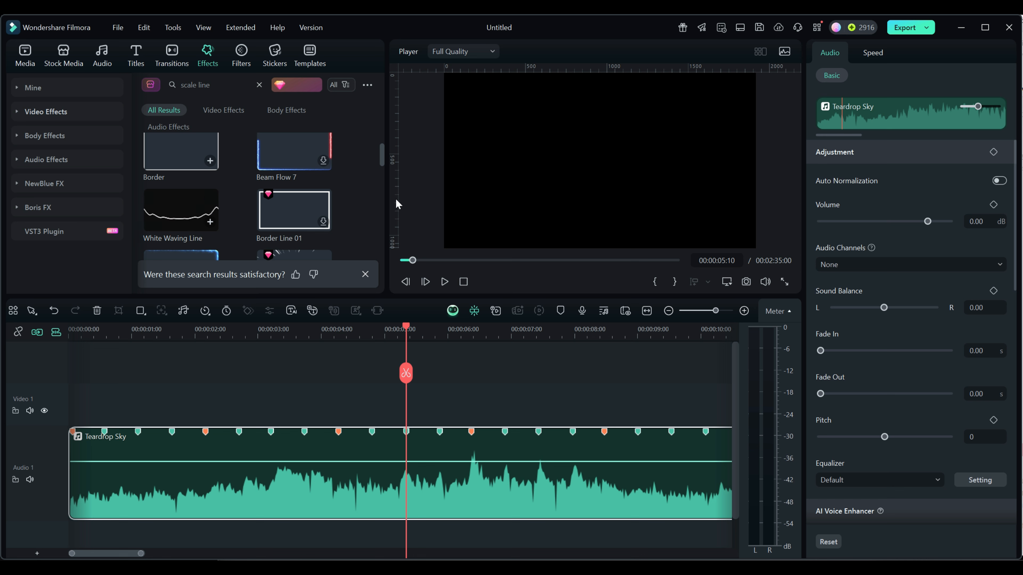
{"action": "scroll", "coordinate": [349, 199], "scroll_direction": "down", "scroll_amount": 3}
{"action": "scroll", "coordinate": [350, 206], "scroll_direction": "down", "scroll_amount": 2}
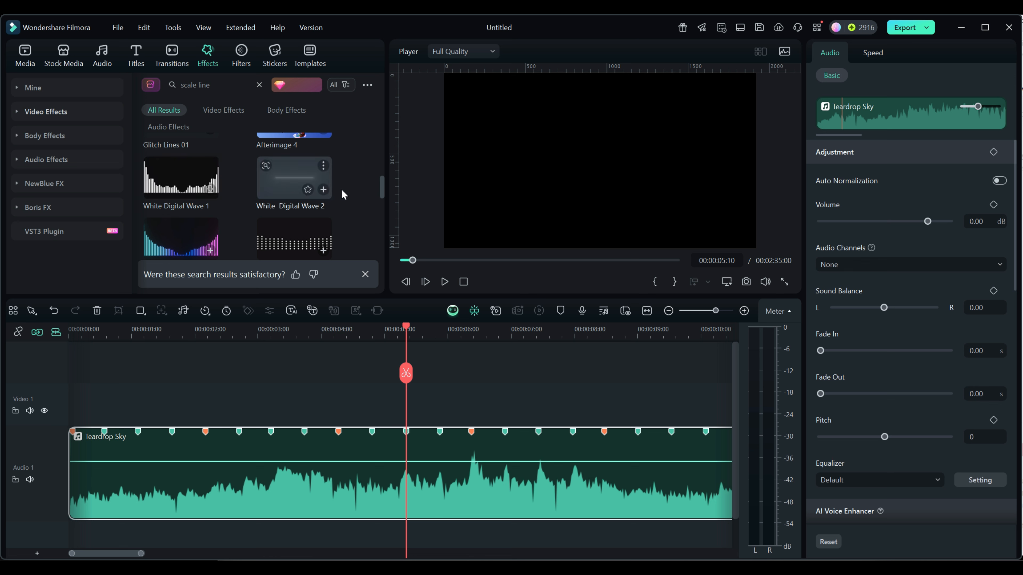
{"action": "scroll", "coordinate": [365, 192], "scroll_direction": "down", "scroll_amount": 2}
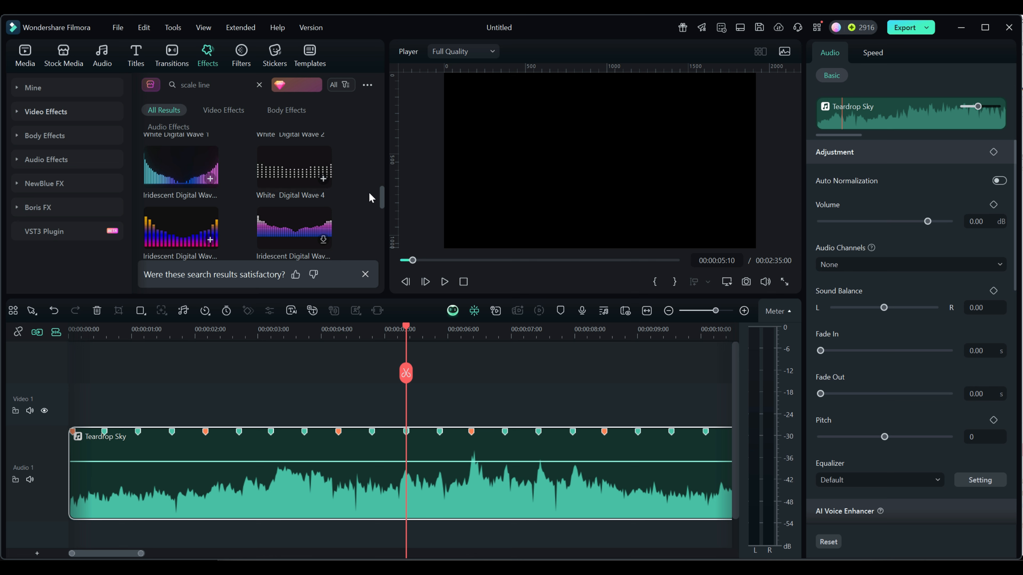
{"action": "scroll", "coordinate": [369, 193], "scroll_direction": "down", "scroll_amount": 2}
{"action": "scroll", "coordinate": [369, 193], "scroll_direction": "up", "scroll_amount": 2}
{"action": "scroll", "coordinate": [371, 220], "scroll_direction": "down", "scroll_amount": 2}
{"action": "scroll", "coordinate": [371, 220], "scroll_direction": "up", "scroll_amount": 2}
{"action": "left_click_drag", "start_coordinate": [284, 174], "coordinate": [314, 393]}
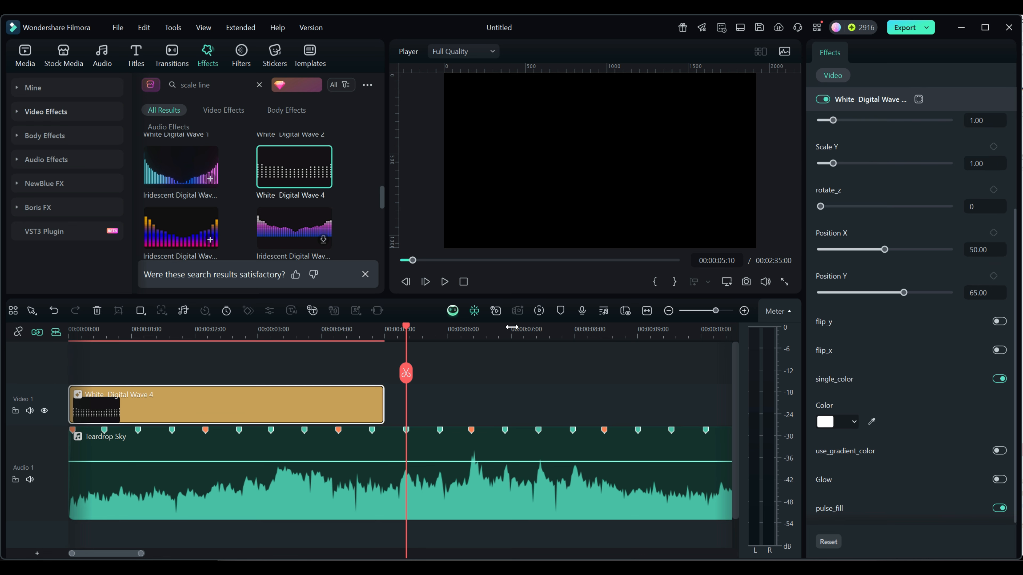
Extend the White Digital Wave 4 effect to the end of the Teardrop Sky clip and fit the whole project in the timeline
{"action": "scroll", "coordinate": [512, 329], "scroll_direction": "down", "scroll_amount": 3}
{"action": "scroll", "coordinate": [345, 329], "scroll_direction": "down", "scroll_amount": 2}
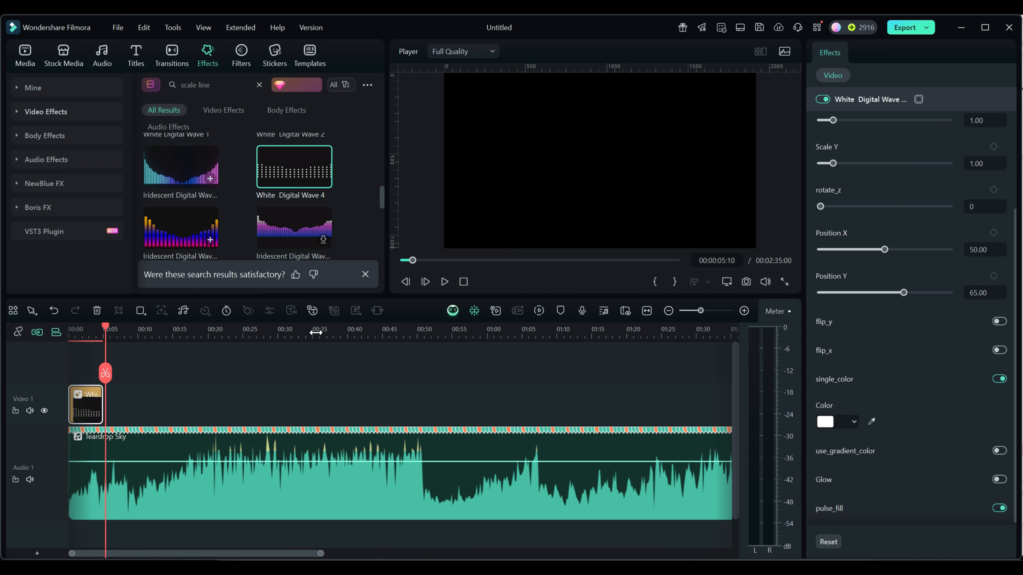
{"action": "left_click_drag", "start_coordinate": [101, 402], "coordinate": [629, 403]}
{"action": "scroll", "coordinate": [564, 334], "scroll_direction": "down", "scroll_amount": 3}
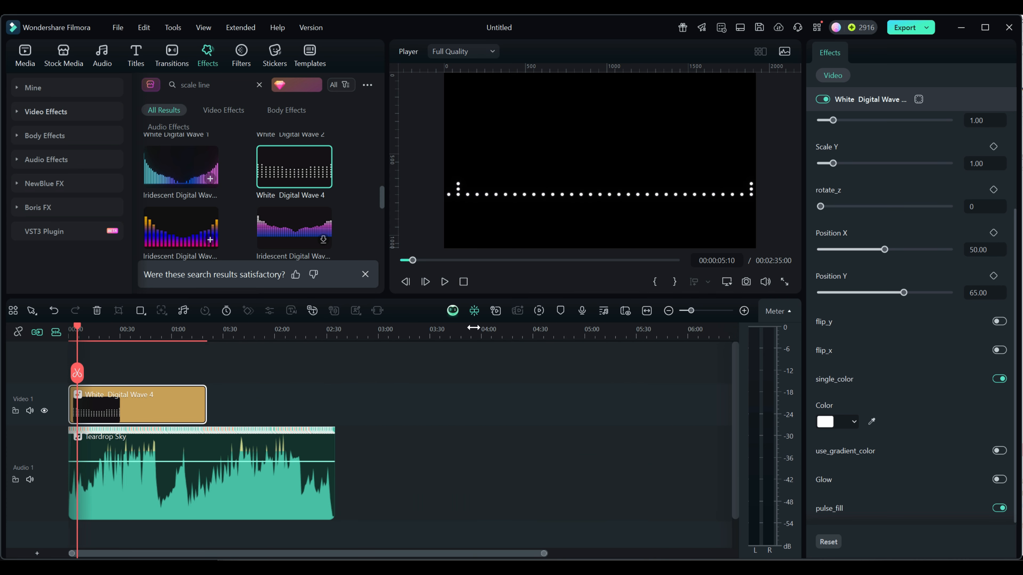
{"action": "left_click_drag", "start_coordinate": [180, 403], "coordinate": [284, 403]}
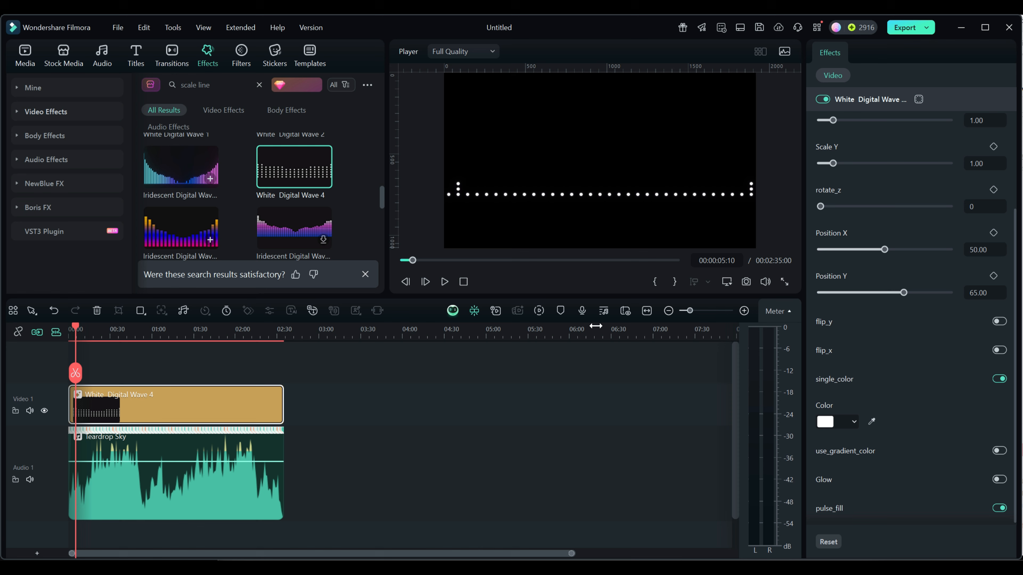
{"action": "left_click", "coordinate": [646, 311]}
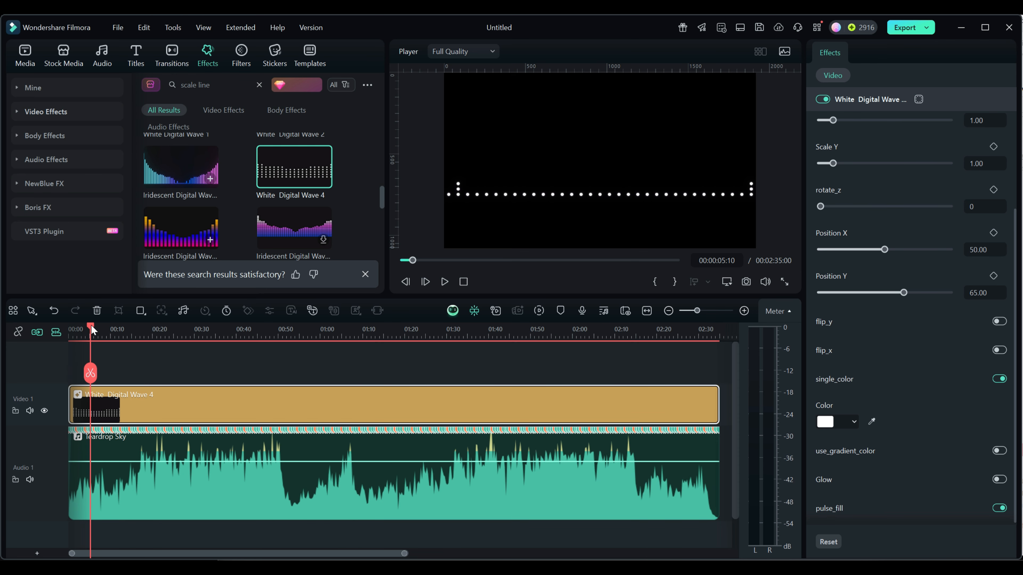
Preview the White Digital Wave 4 effect at 00:00:48:01 and set its Position Y to 50.70
{"action": "left_click_drag", "start_coordinate": [91, 325], "coordinate": [270, 349]}
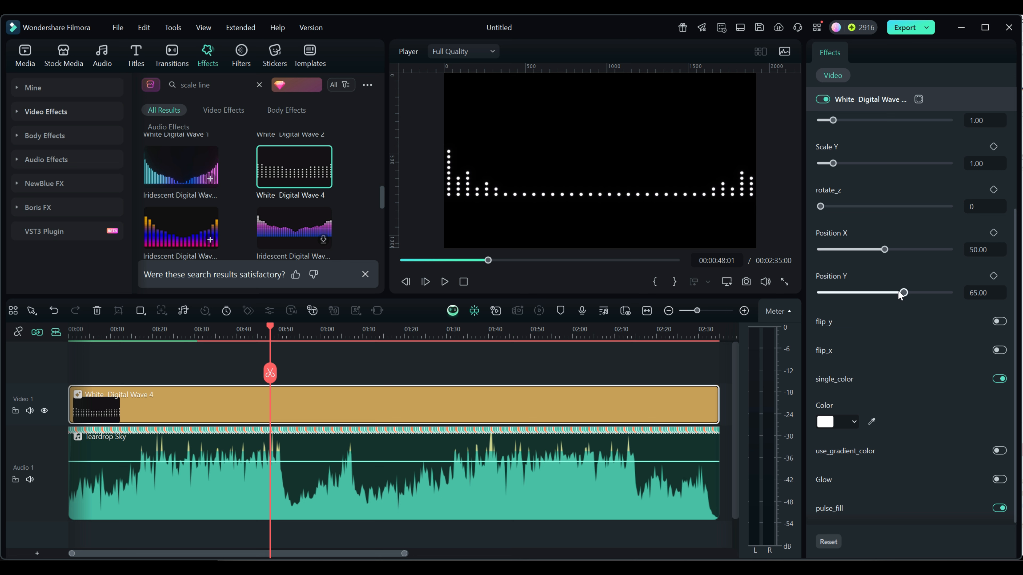
{"action": "left_click_drag", "start_coordinate": [902, 295], "coordinate": [887, 296]}
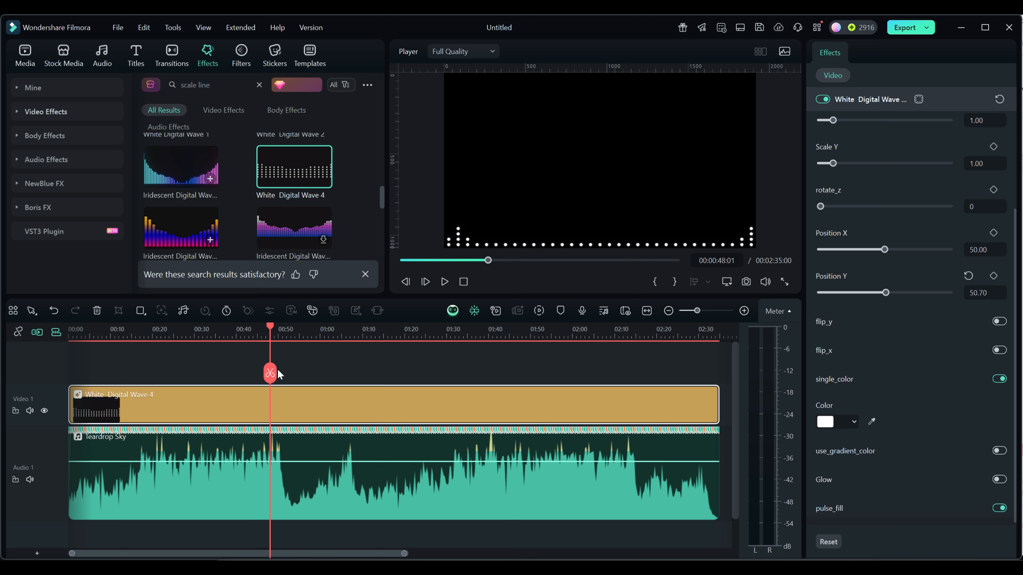
Scrub the playhead to 00:00:33:07 in close-up to compare the wave's motion with the nearby beat marker
{"action": "left_click_drag", "start_coordinate": [271, 330], "coordinate": [686, 338]}
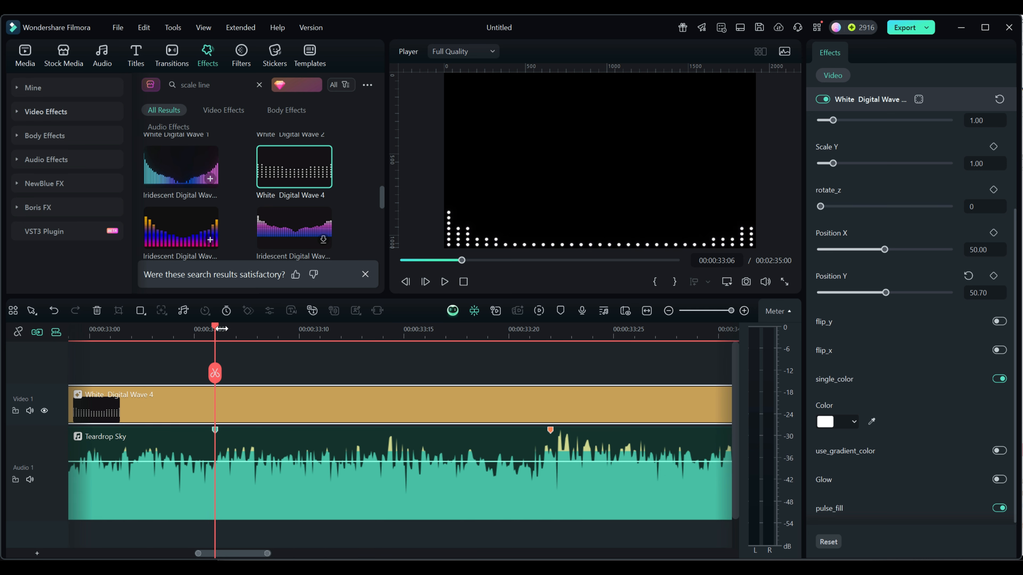
{"action": "left_click_drag", "start_coordinate": [225, 327], "coordinate": [256, 333]}
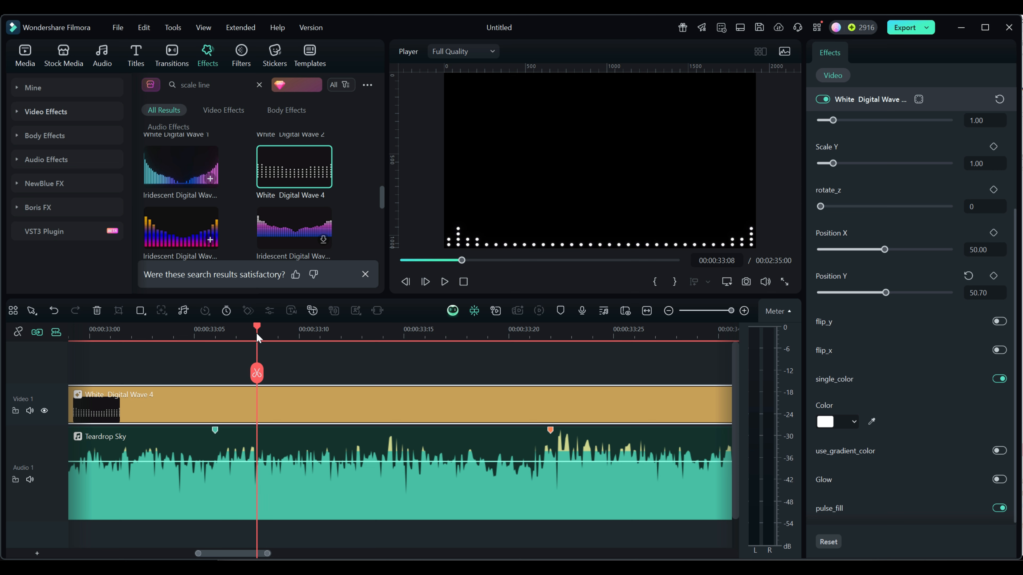
{"action": "left_click", "coordinate": [244, 331]}
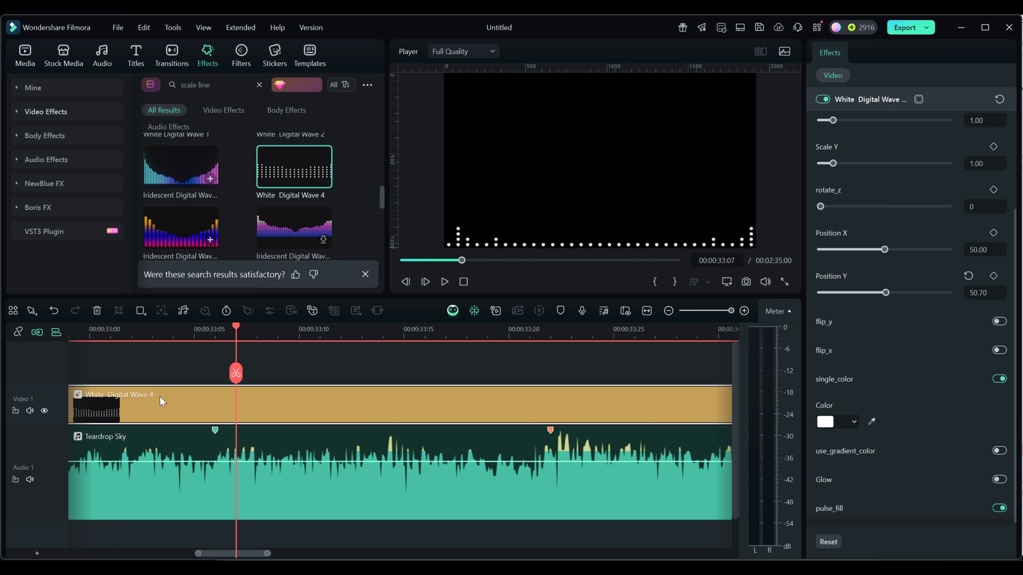
Advance the preview from 00:00:33:07 to 00:00:33:19 to check the wave and audio levels ahead of the highlighted beat marker
{"action": "scroll", "coordinate": [235, 220], "scroll_direction": "down", "scroll_amount": 3}
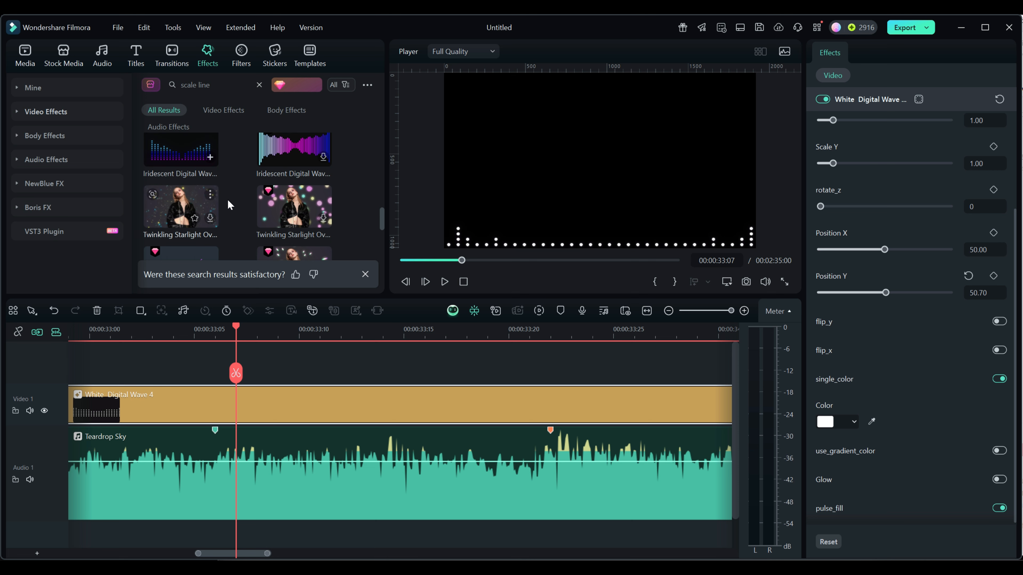
{"action": "scroll", "coordinate": [228, 199], "scroll_direction": "up", "scroll_amount": 3}
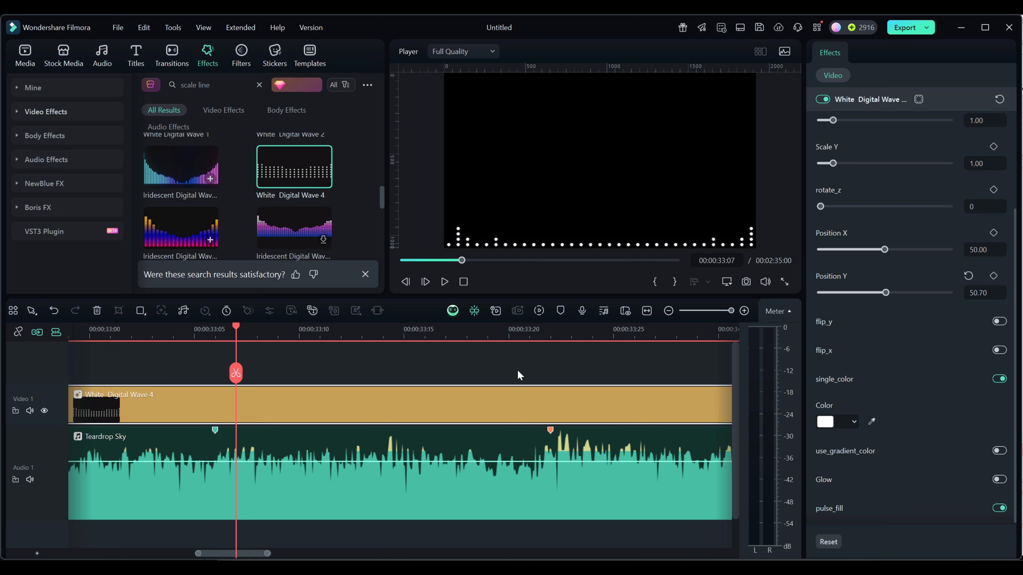
{"action": "key", "text": "space"}
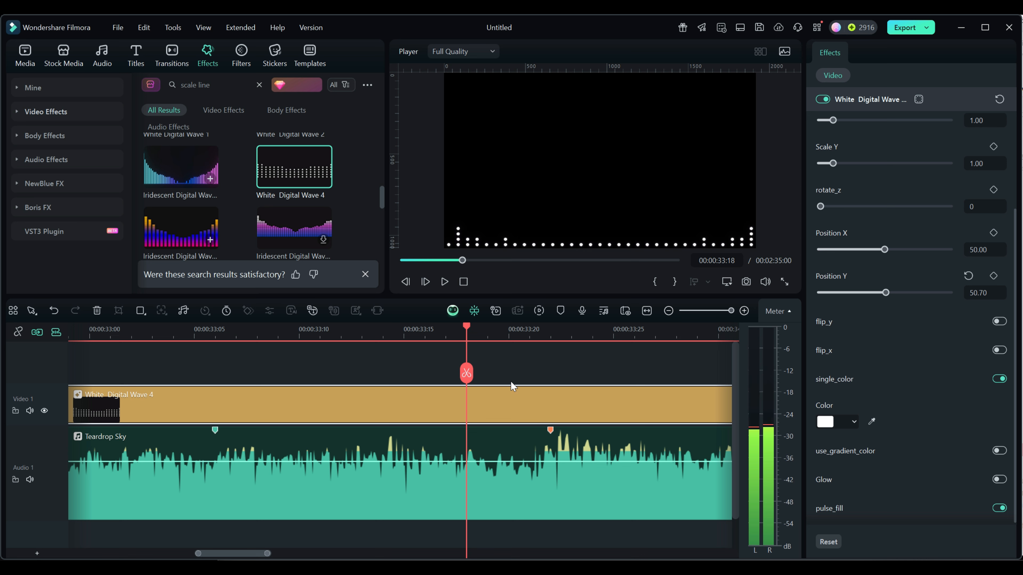
{"action": "key", "text": "Right"}
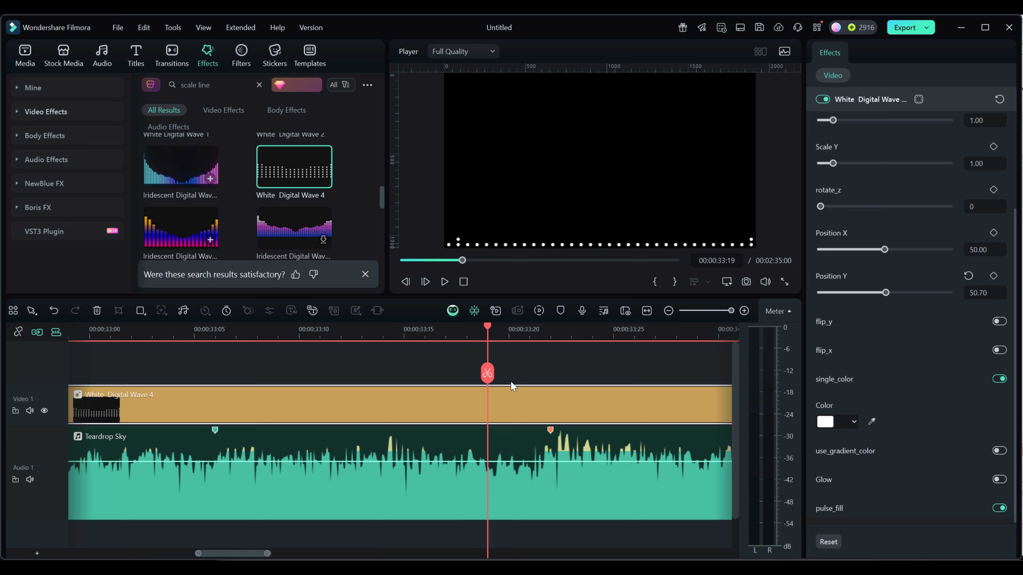
Scrub through the music past 00:00:33:25 to 00:00:37:16, checking the wave effect against the waveform and beat markers
{"action": "scroll", "coordinate": [537, 333], "scroll_direction": "down", "scroll_amount": 5}
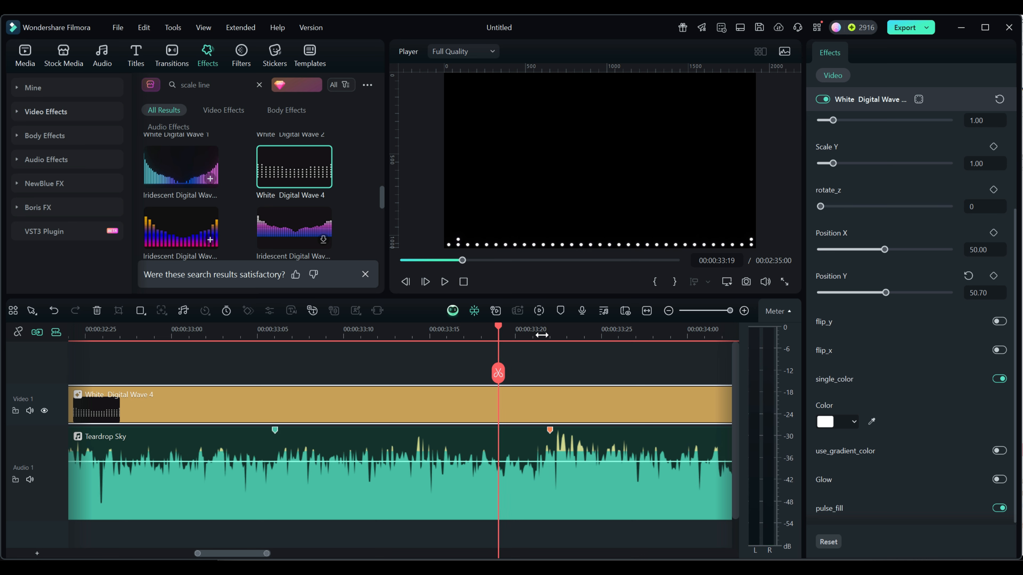
{"action": "scroll", "coordinate": [353, 334], "scroll_direction": "down", "scroll_amount": 5}
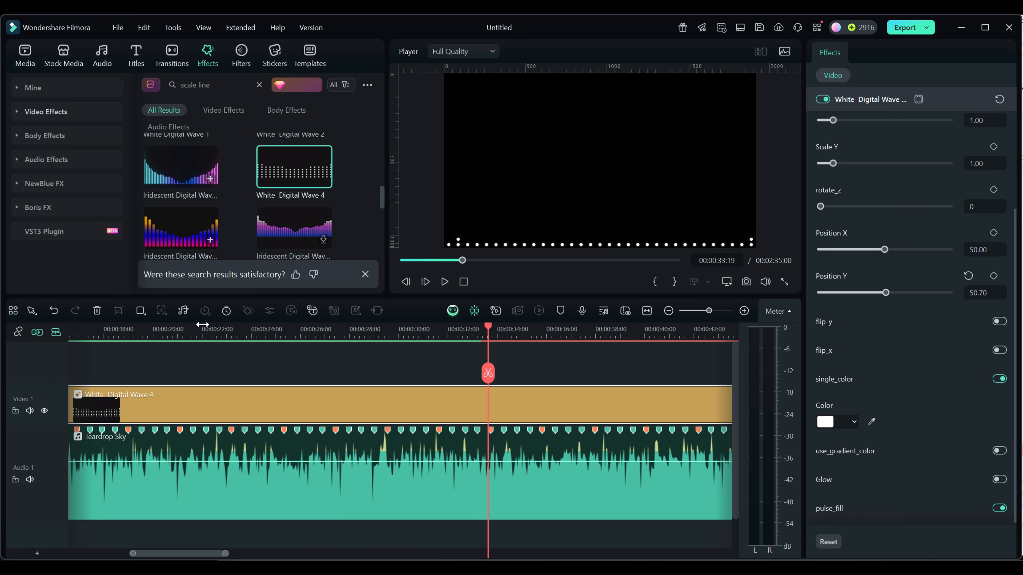
{"action": "scroll", "coordinate": [98, 322], "scroll_direction": "down", "scroll_amount": 3}
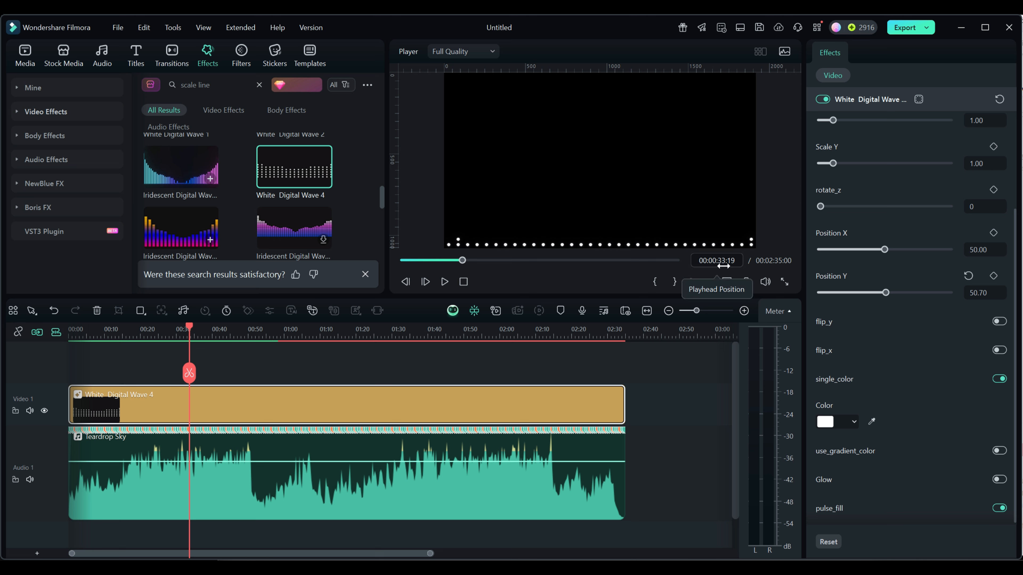
{"action": "mouse_move", "coordinate": [193, 331]}
{"action": "left_mouse_down"}
{"action": "mouse_move", "coordinate": [685, 330]}
{"action": "mouse_move", "coordinate": [206, 326]}
{"action": "left_mouse_up"}
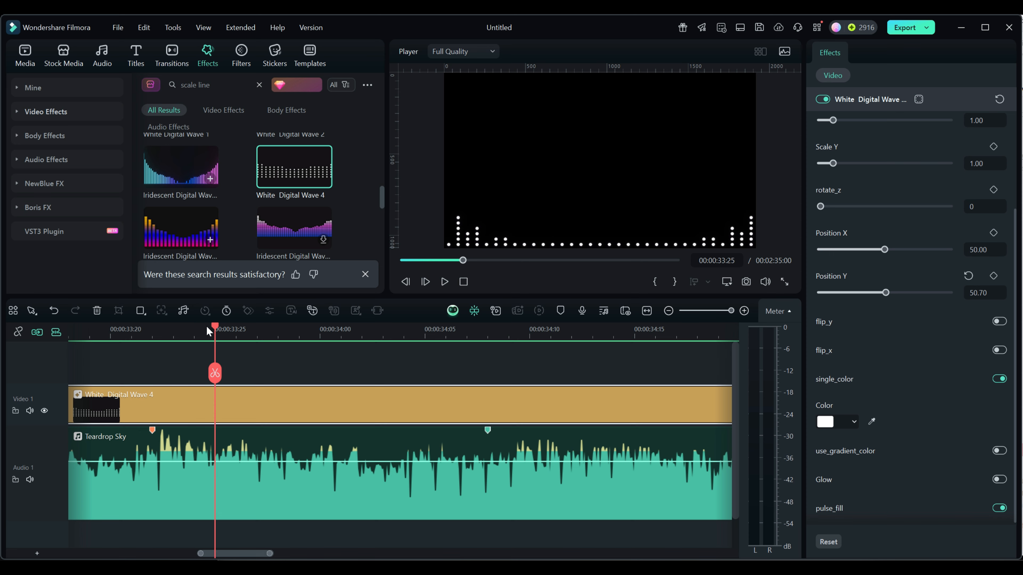
{"action": "left_click_drag", "start_coordinate": [396, 335], "coordinate": [94, 336]}
{"action": "left_click_drag", "start_coordinate": [310, 337], "coordinate": [223, 331]}
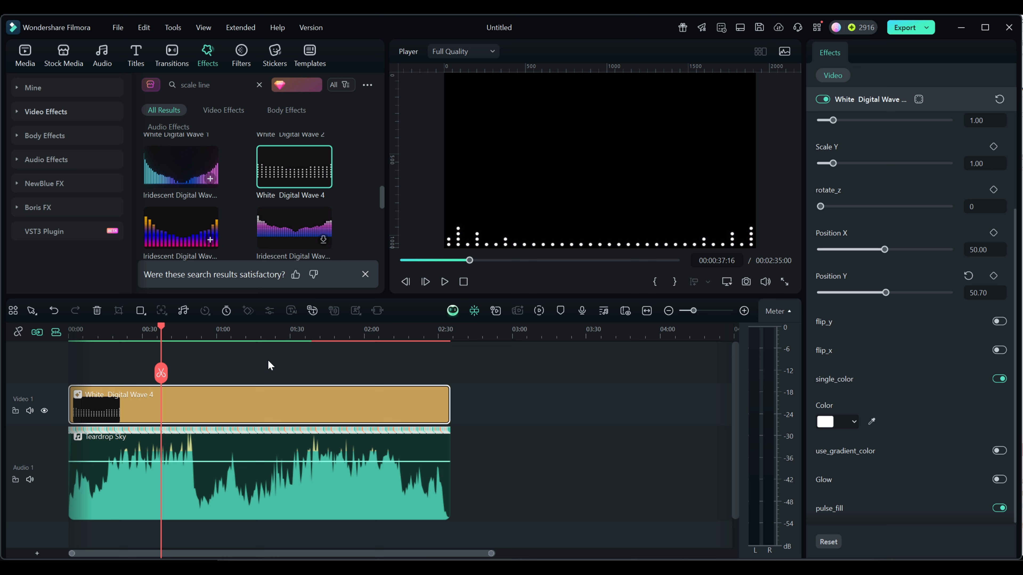
Advance the playhead in seven one-second jumps to 00:00:44:16 and select the Teardrop Sky clip
{"action": "key", "text": "shift+Right"}
{"action": "key", "text": "shift+Right"}
{"action": "key", "text": "shift+Right"}
{"action": "key", "text": "shift+Right"}
{"action": "key", "text": "shift+Right"}
{"action": "key", "text": "shift+Right"}
{"action": "key", "text": "shift+Right"}
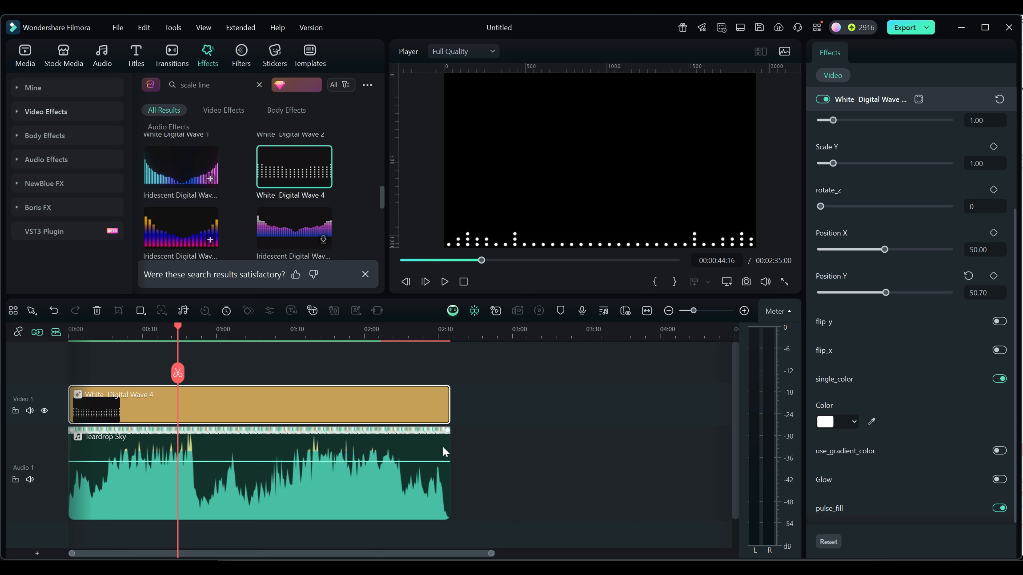
{"action": "left_click", "coordinate": [450, 487]}
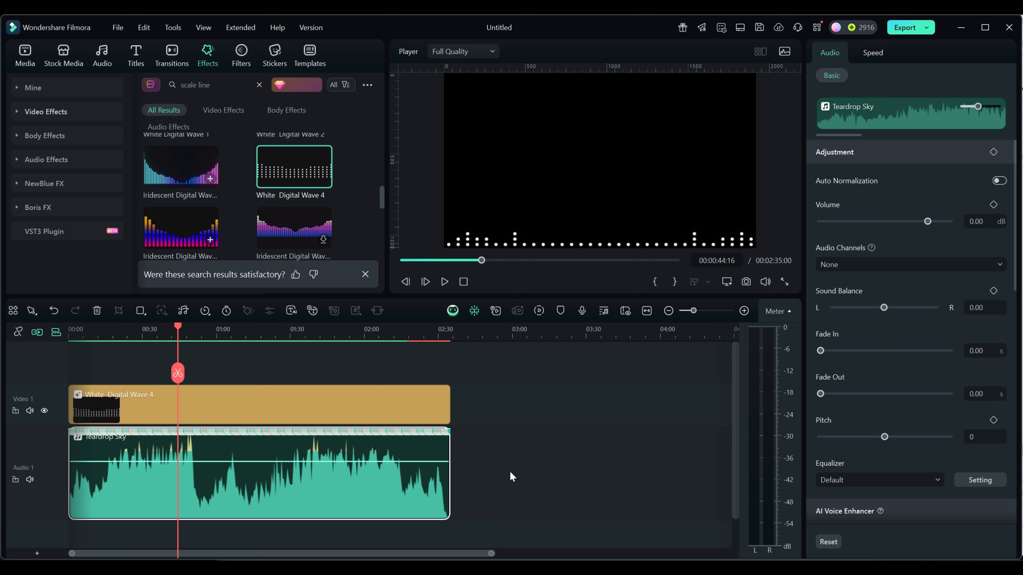